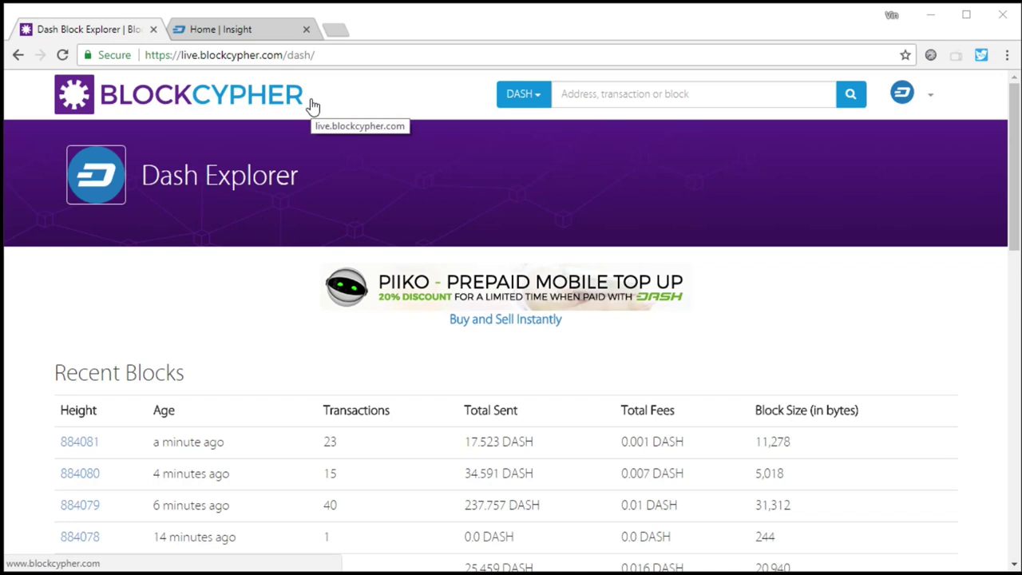
Decode the pasted Dash transaction hex in BlockCypher's raw transaction decoder, showing fees 300
click(236, 28)
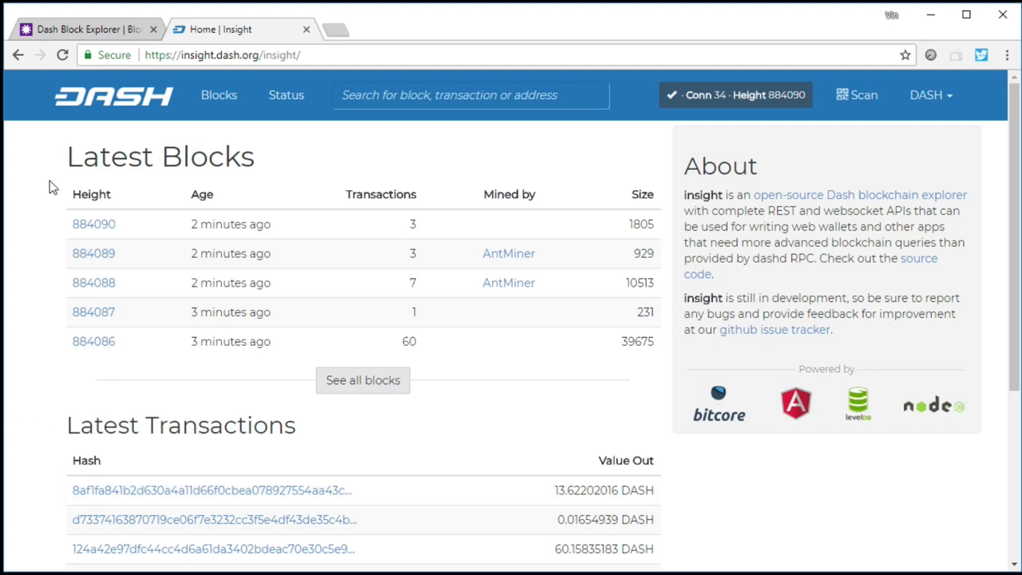
click(78, 30)
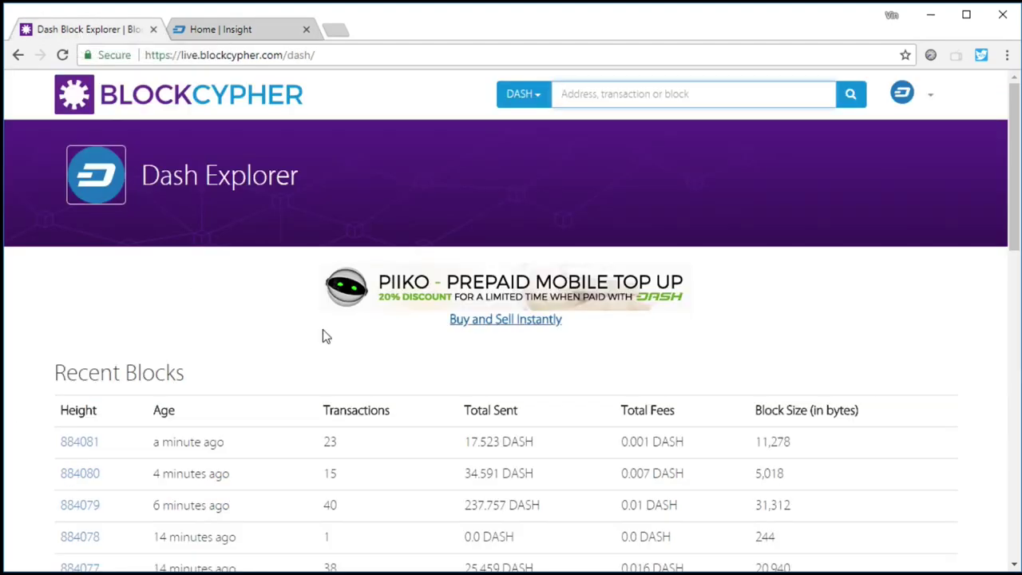
scroll(279, 381, down, 7)
scroll(279, 381, down, 5)
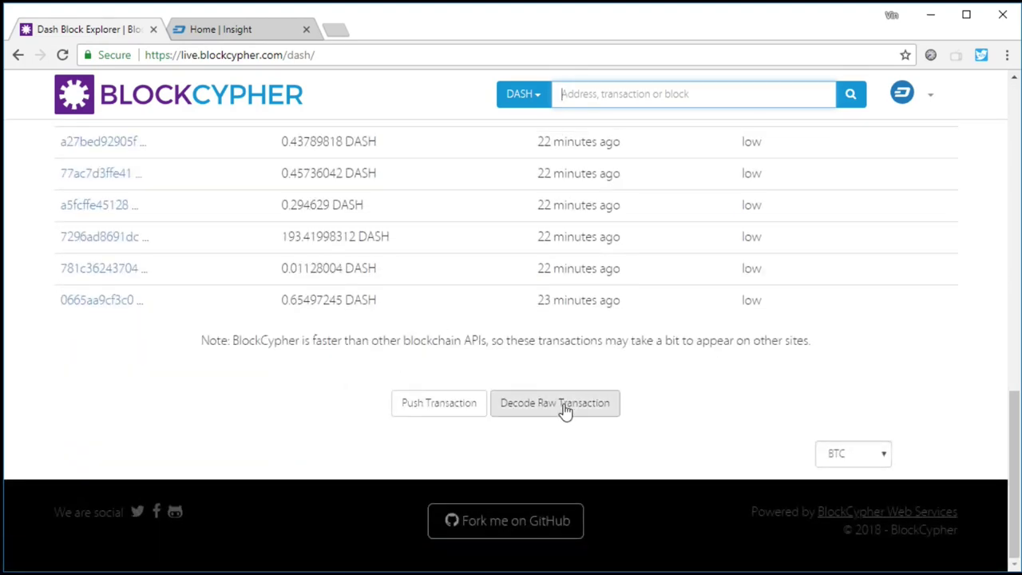
click(563, 412)
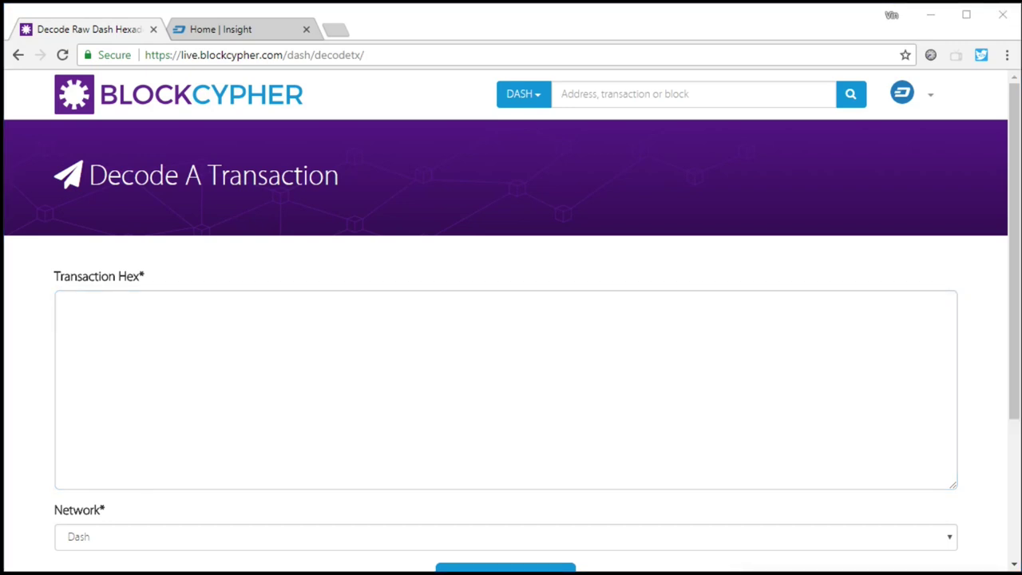
click(230, 356)
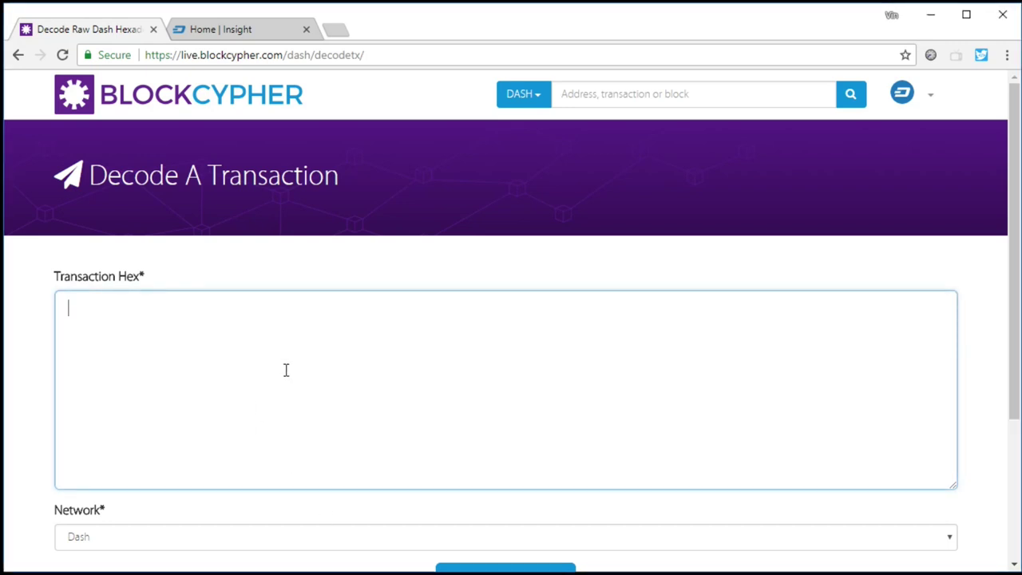
key(ctrl+v)
scroll(335, 417, down, 2)
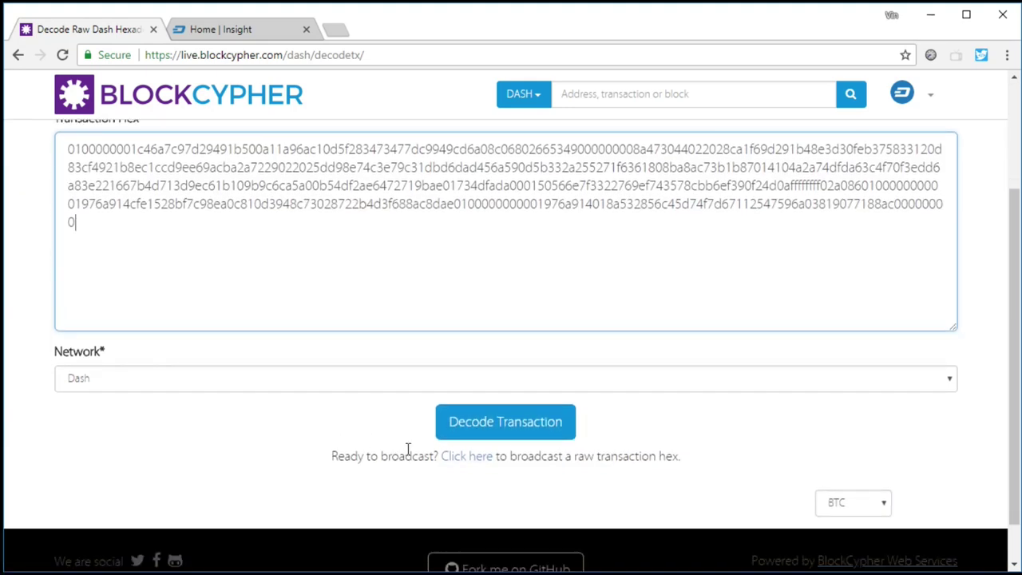
click(477, 423)
Highlight the decoded input's prev_hash and the fees value of 300
scroll(230, 415, up, 10)
scroll(230, 416, down, 1)
scroll(232, 418, down, 1)
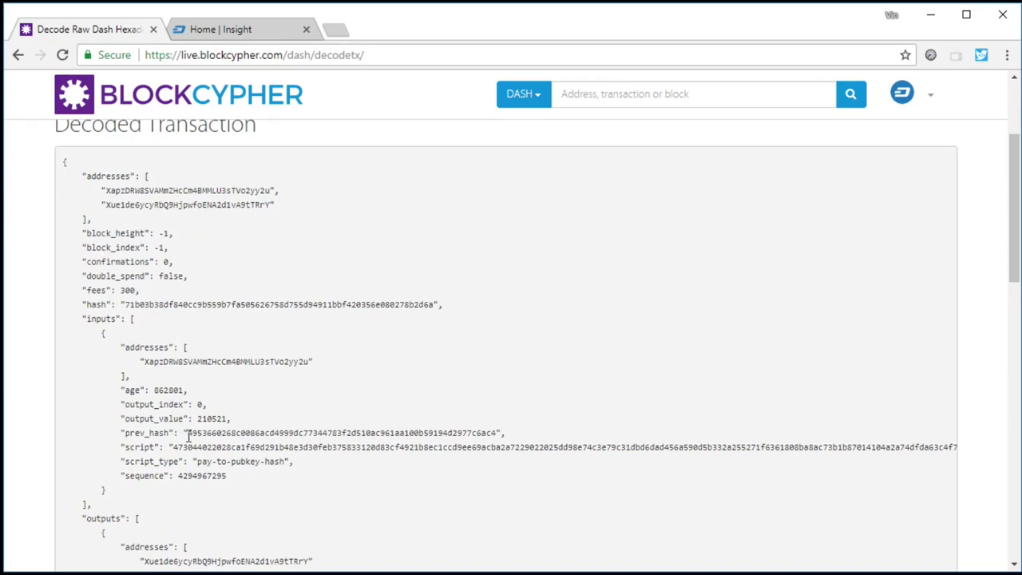
drag(188, 433, 501, 434)
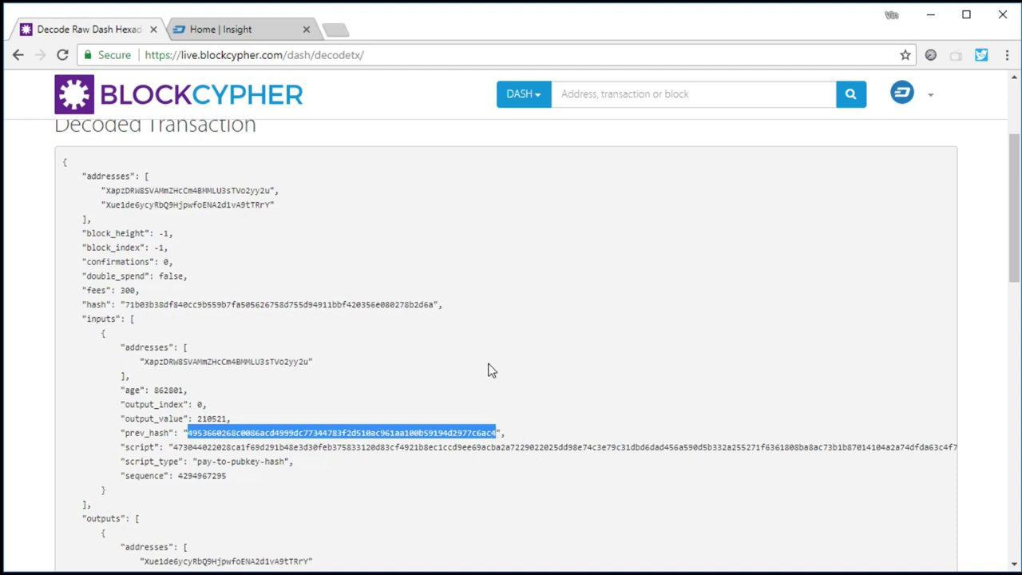
click(454, 366)
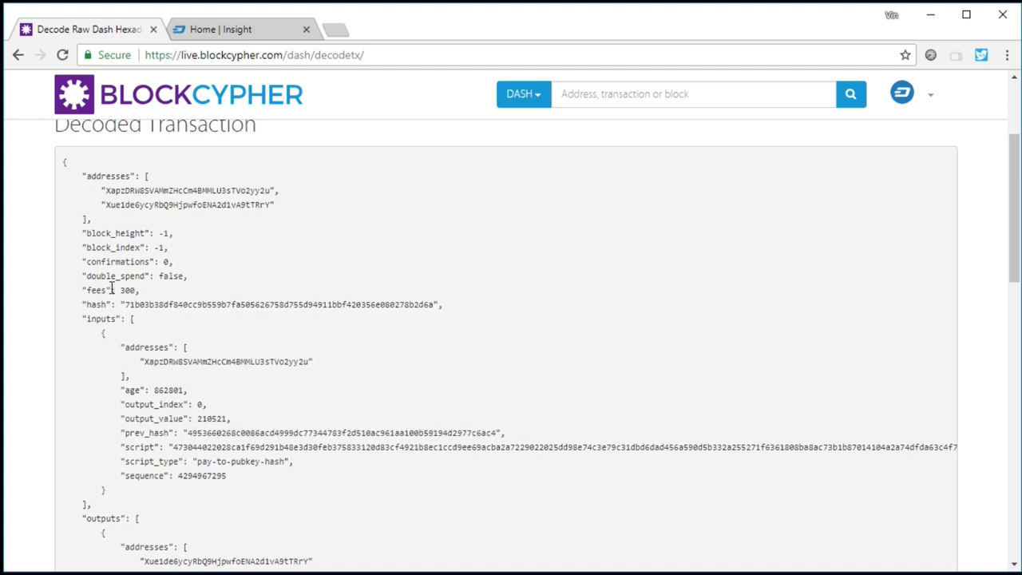
drag(138, 290, 83, 299)
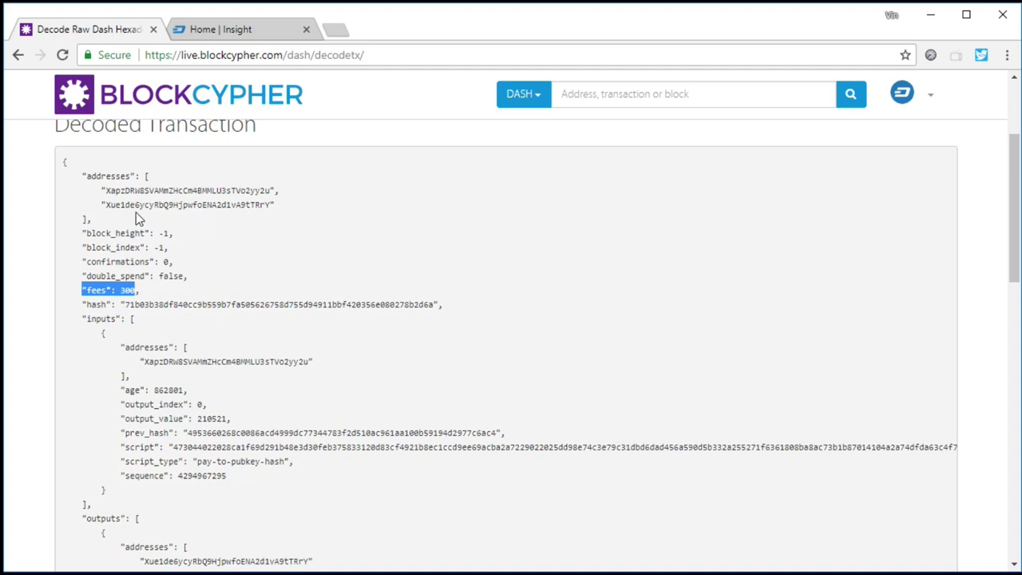
click(124, 232)
Highlight both output addresses, then move down to the Input New Transaction Hex box
scroll(160, 520, down, 2)
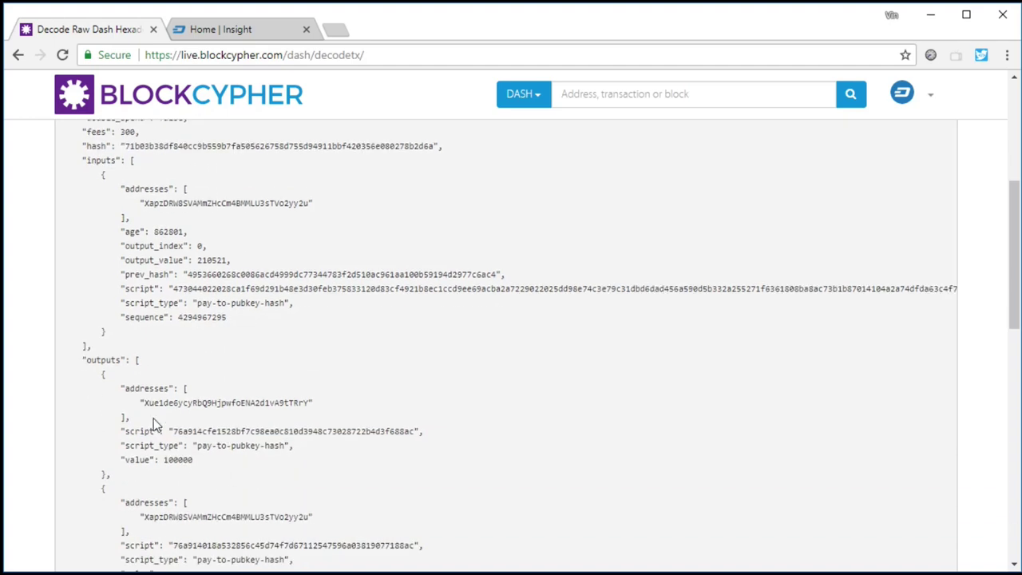
drag(145, 403, 308, 403)
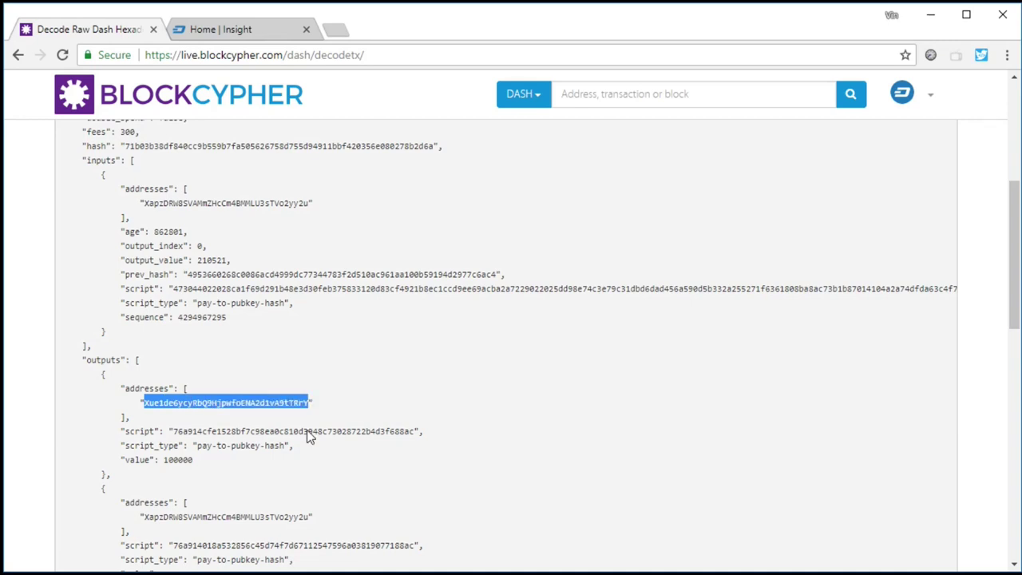
drag(144, 516, 313, 518)
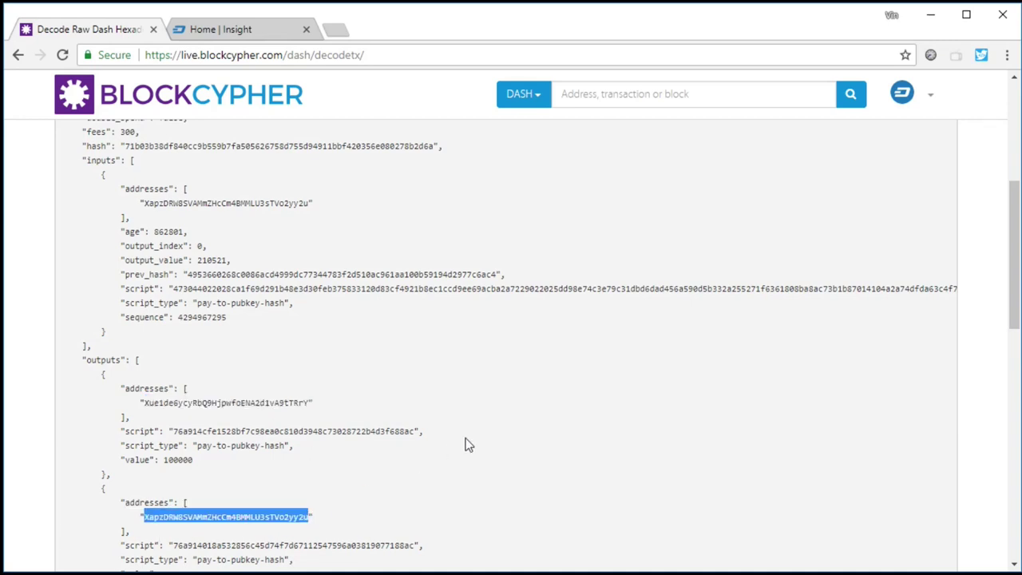
click(417, 382)
scroll(422, 454, down, 10)
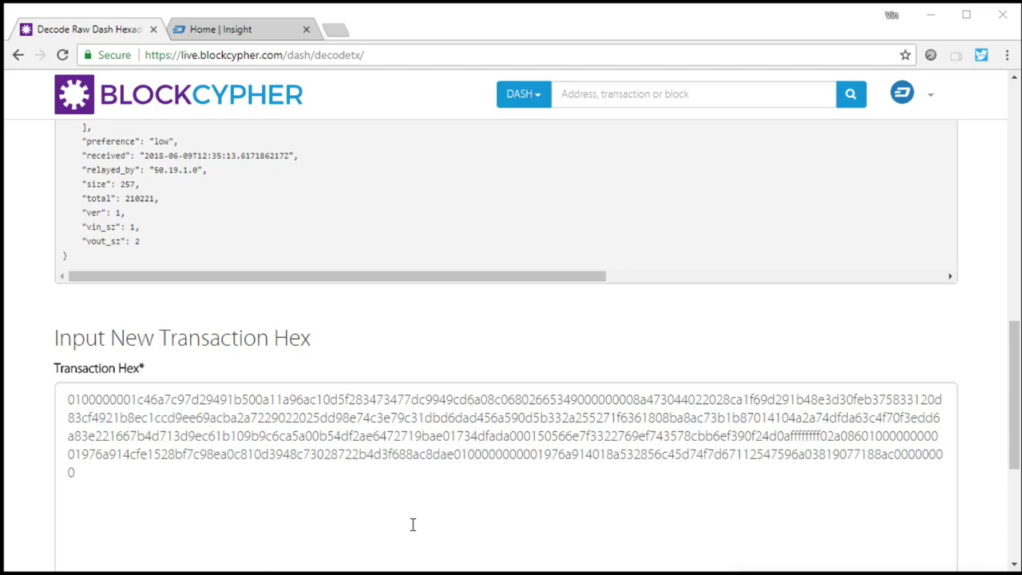
Replace the hex with the zero-fee transaction and decode it
drag(99, 474, 20, 360)
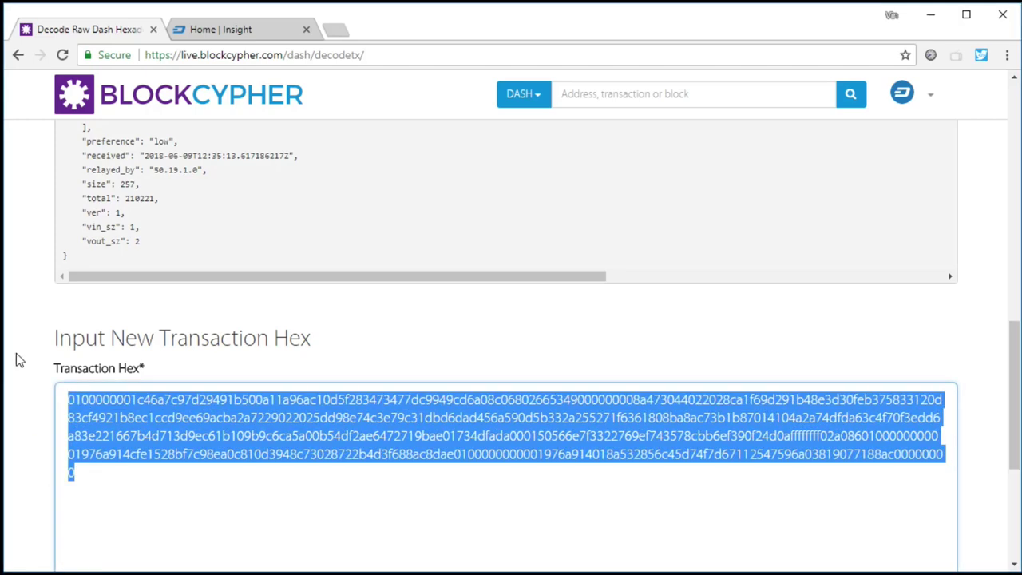
key(ctrl+v)
scroll(230, 461, down, 3)
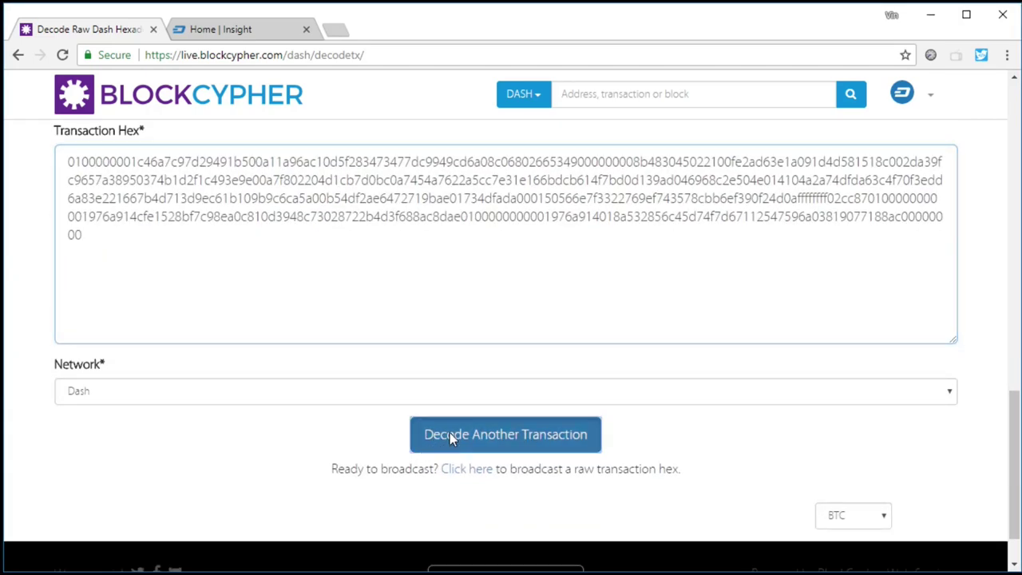
click(450, 435)
Check the new decode's matching prev_hash, fees 0 and both output addresses
scroll(416, 363, down, 3)
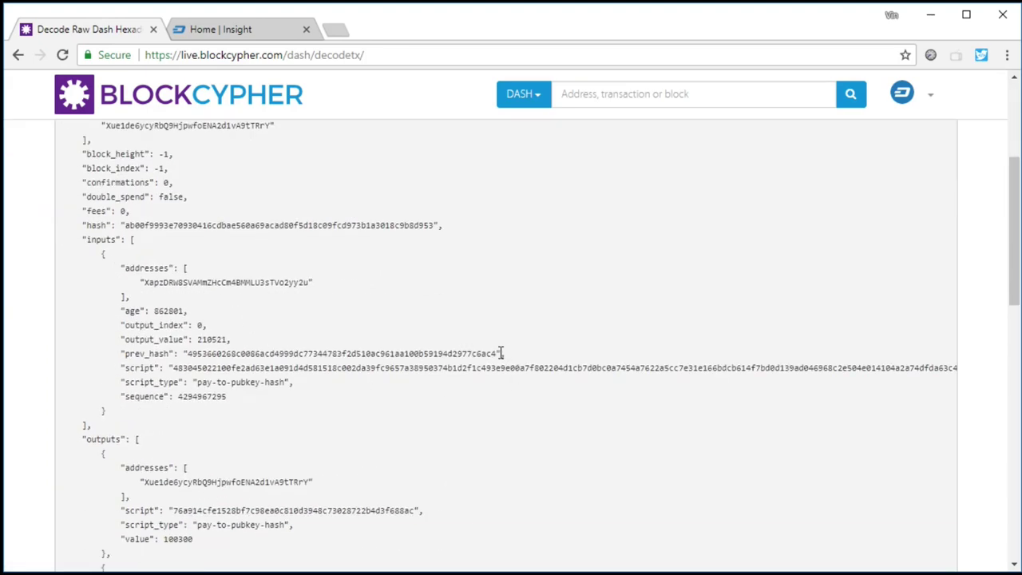
drag(502, 353, 190, 359)
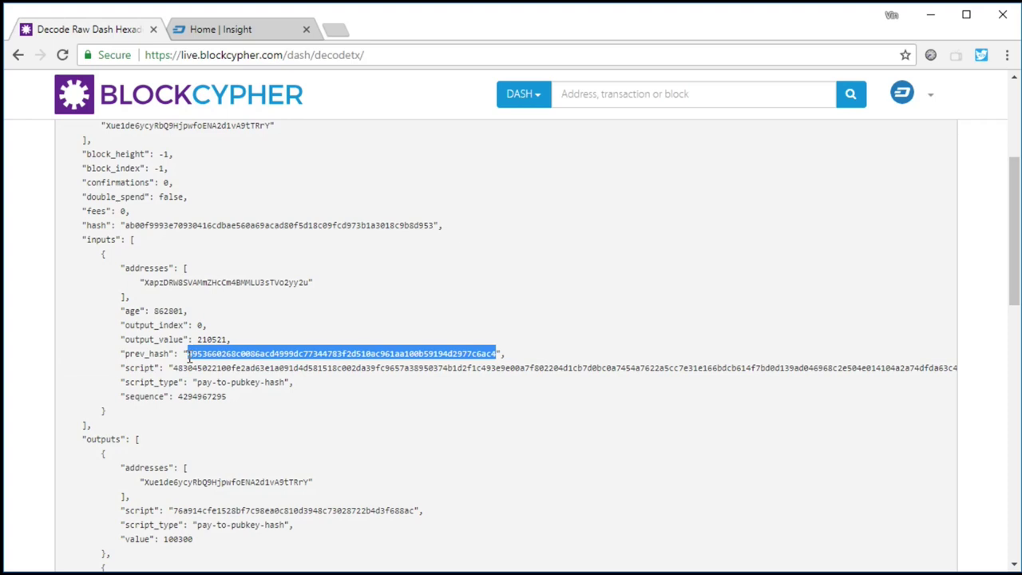
double_click(122, 211)
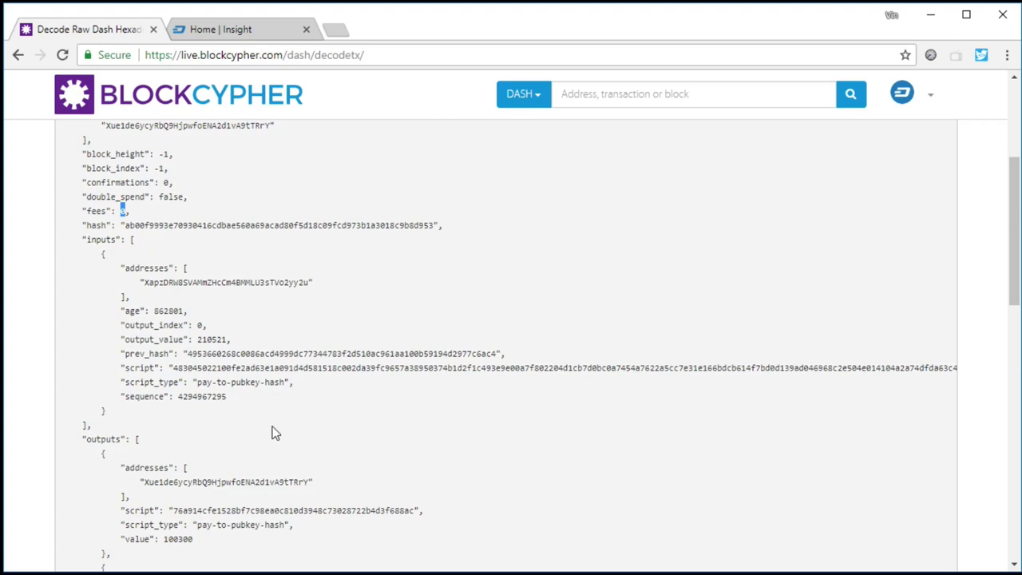
scroll(272, 433, down, 2)
scroll(271, 434, down, 1)
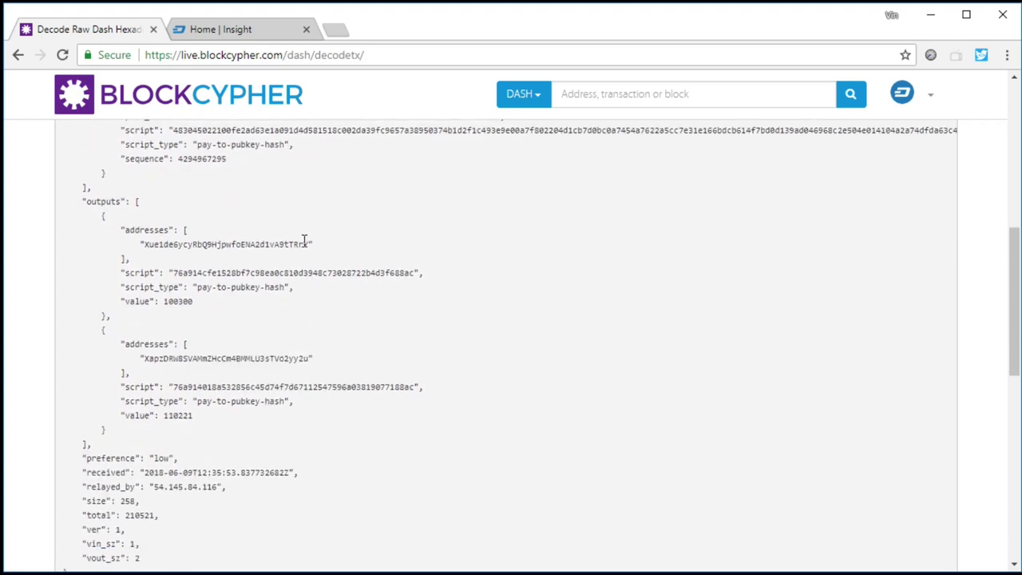
drag(308, 243, 144, 245)
drag(309, 358, 146, 364)
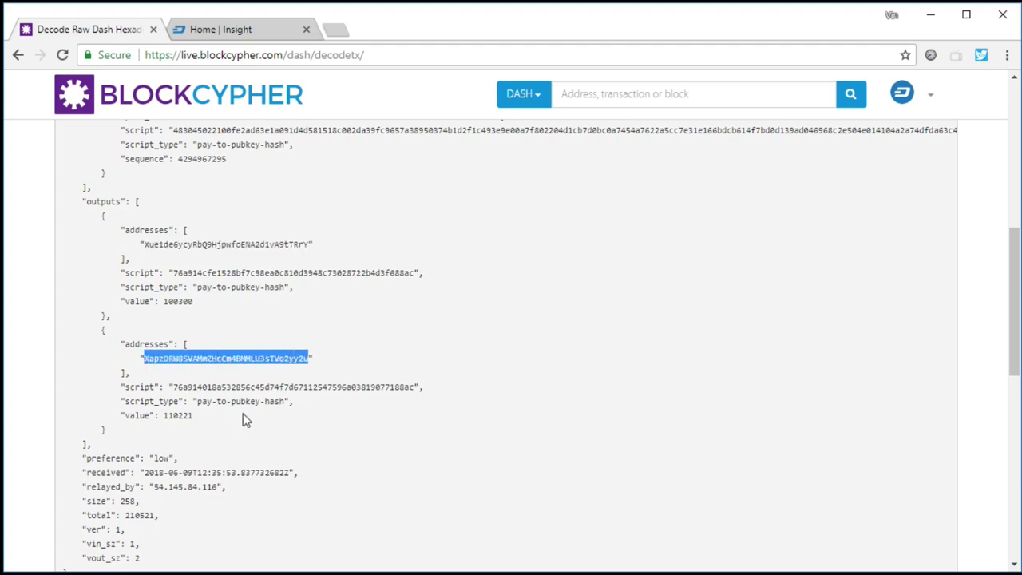
scroll(322, 418, up, 5)
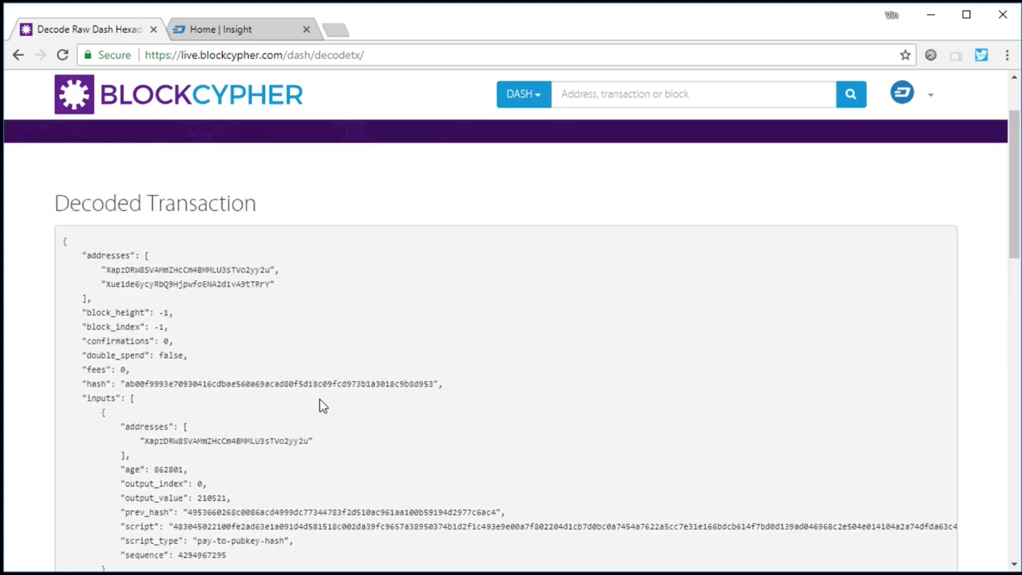
drag(134, 369, 81, 369)
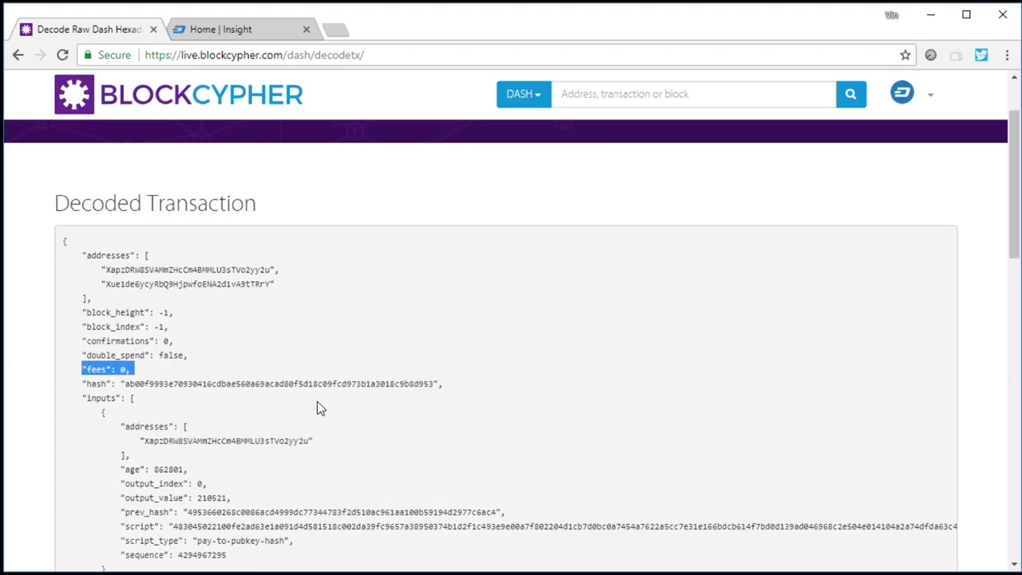
click(257, 369)
scroll(257, 372, down, 15)
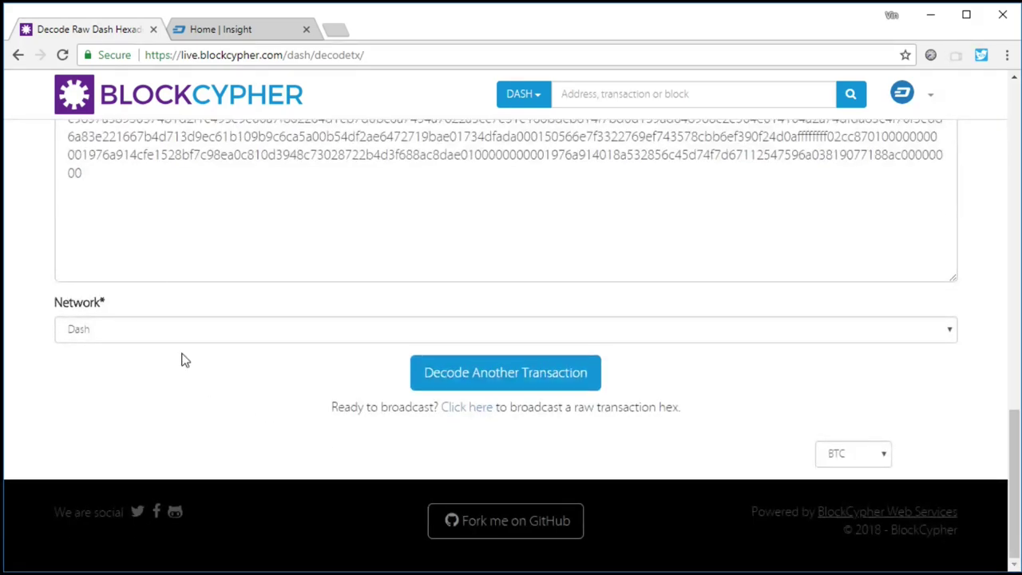
Open the broadcast page and replace the prefilled uppercase hex with lowercase hex
click(471, 408)
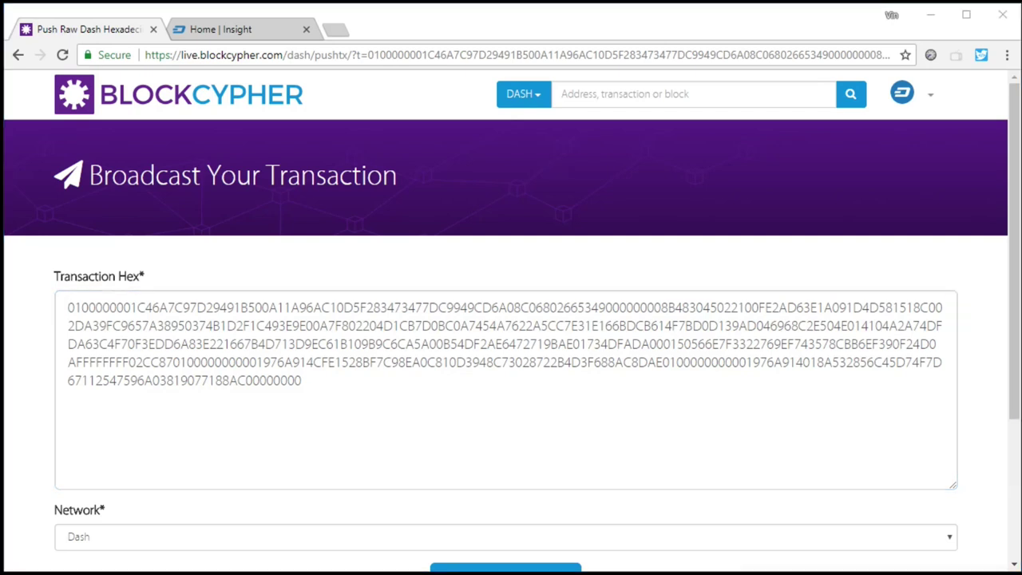
drag(312, 381, 56, 306)
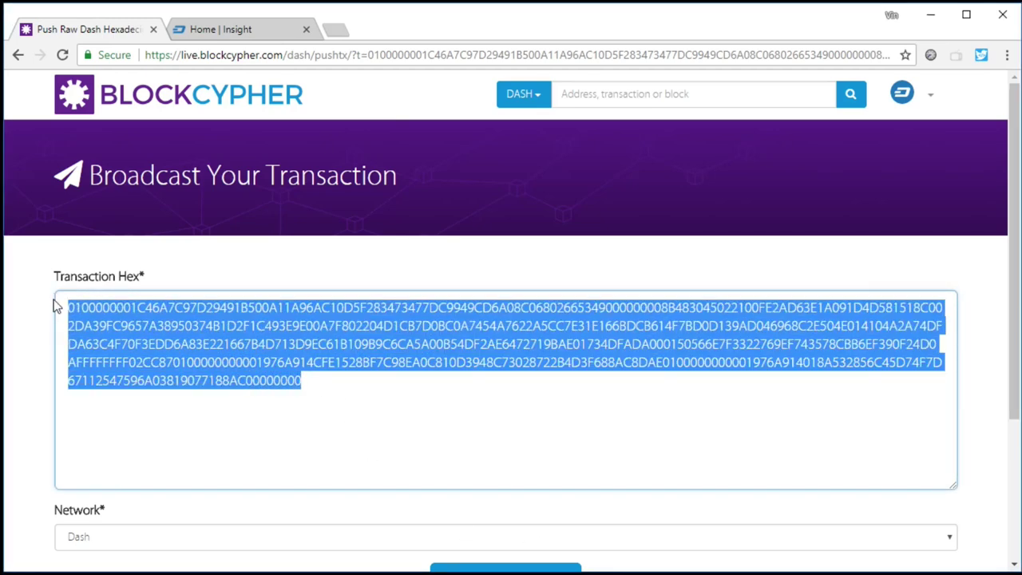
key(ctrl+v)
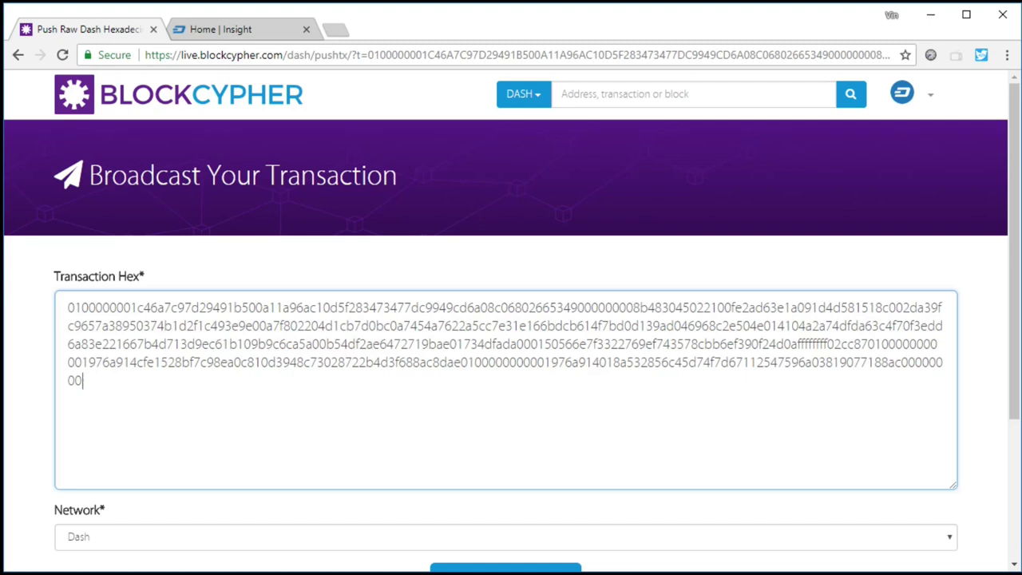
key(alt+Tab)
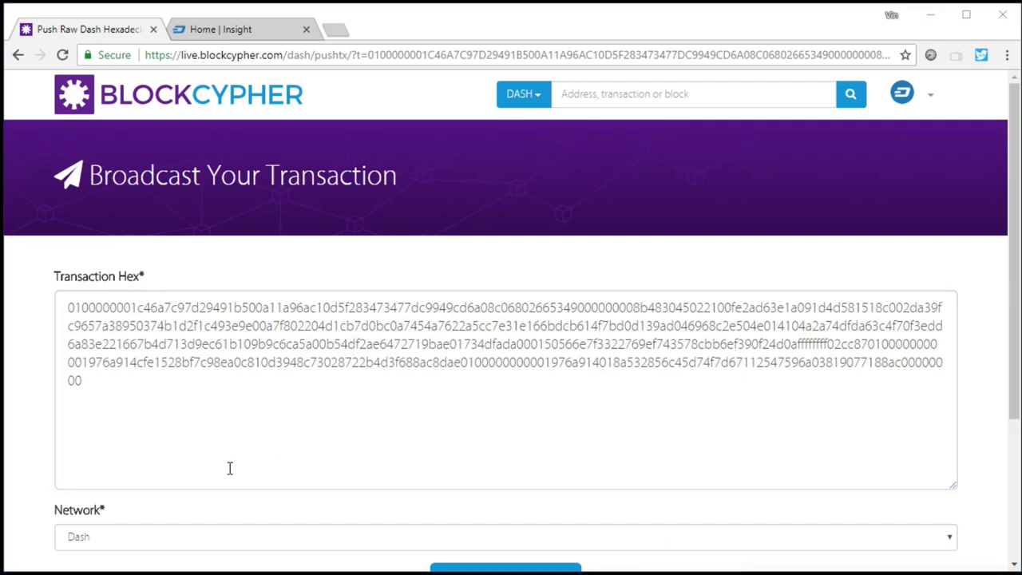
drag(83, 382, 29, 301)
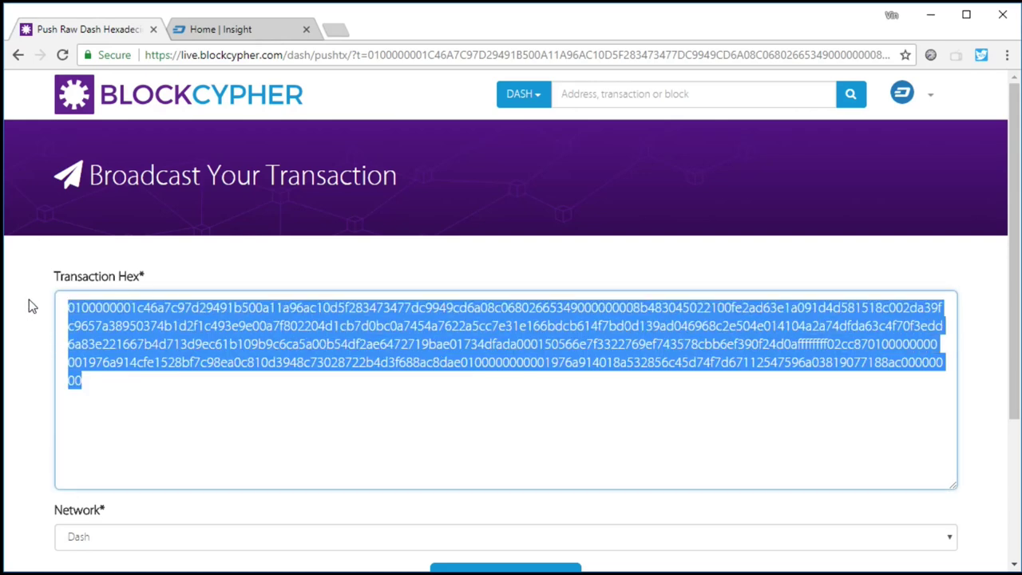
click(28, 305)
Broadcast the zero-fee transaction on the Dash network
scroll(282, 383, down, 3)
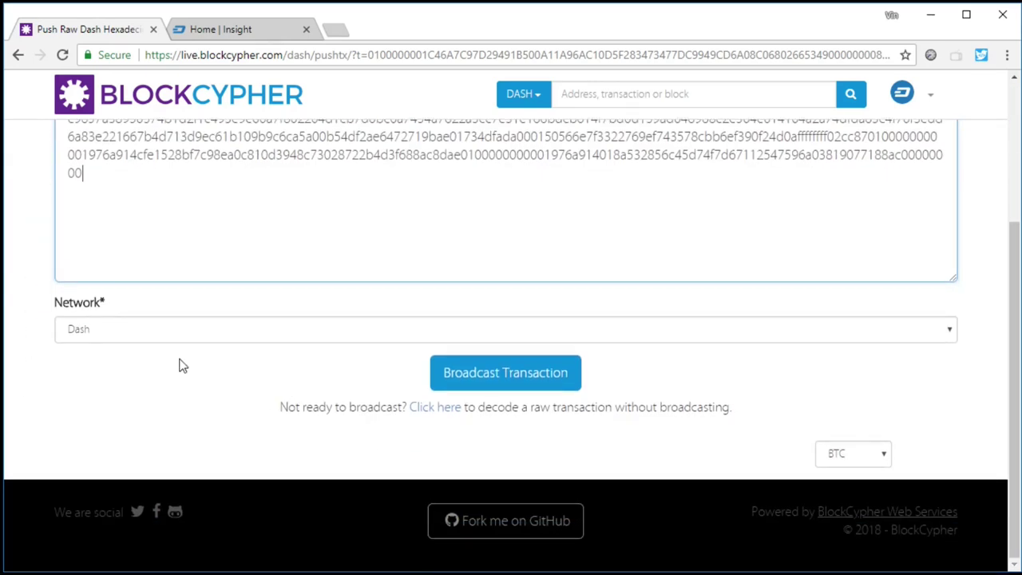
scroll(334, 465, up, 2)
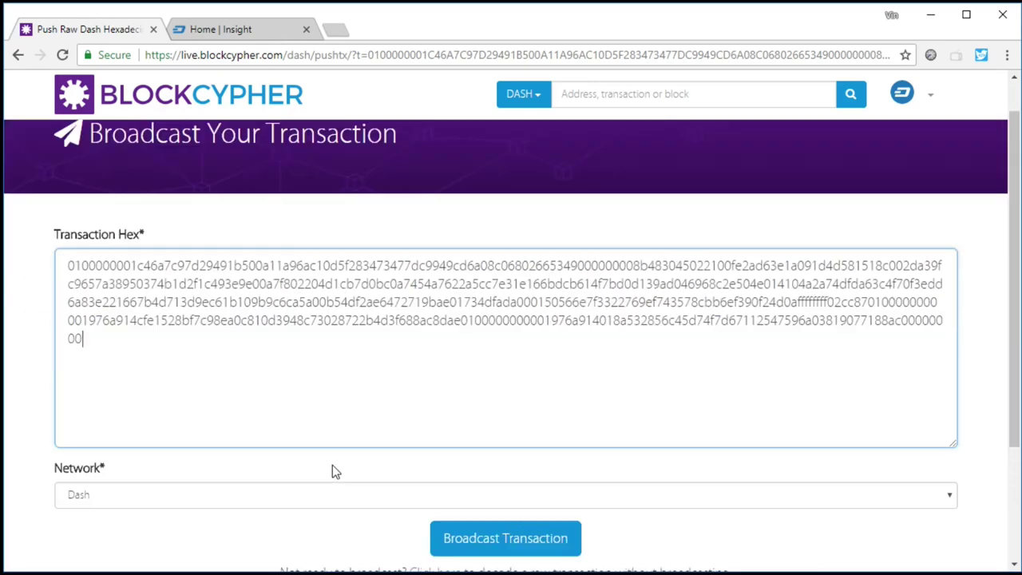
scroll(336, 470, down, 1)
click(468, 505)
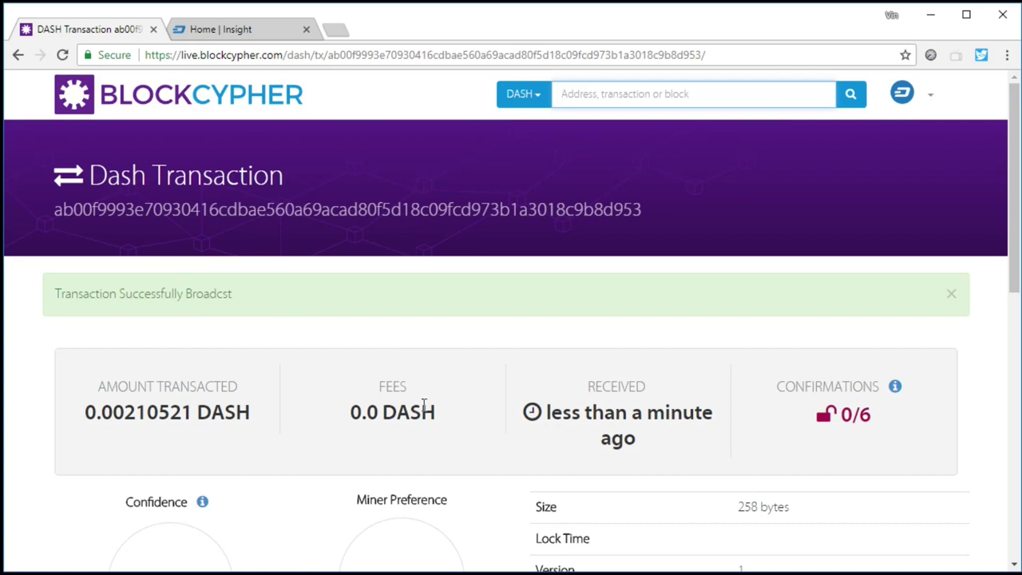
Check the 0.0 DASH fee and 8.8% confidence, then copy the transaction hash
drag(447, 420, 362, 423)
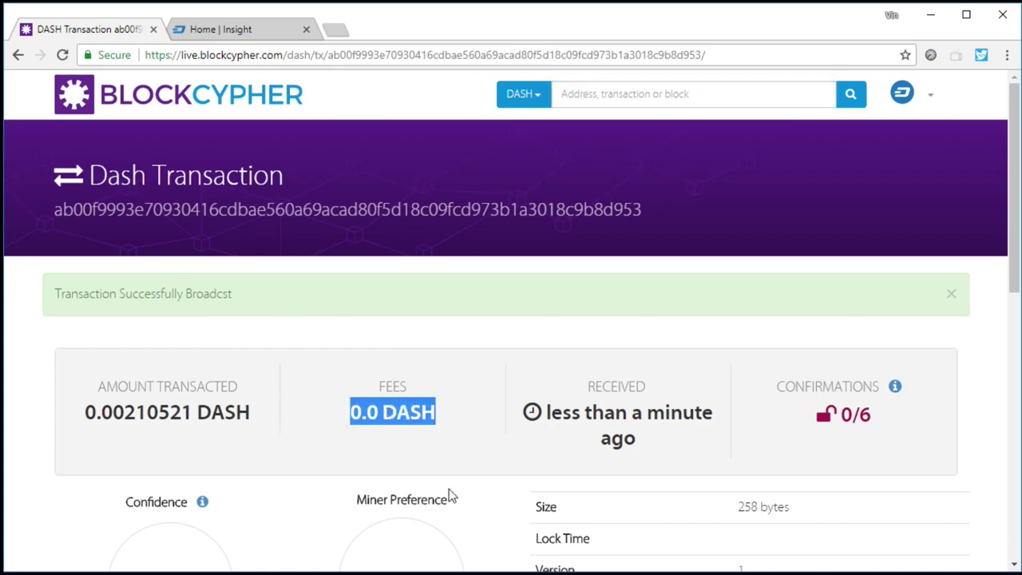
click(314, 511)
scroll(330, 476, down, 3)
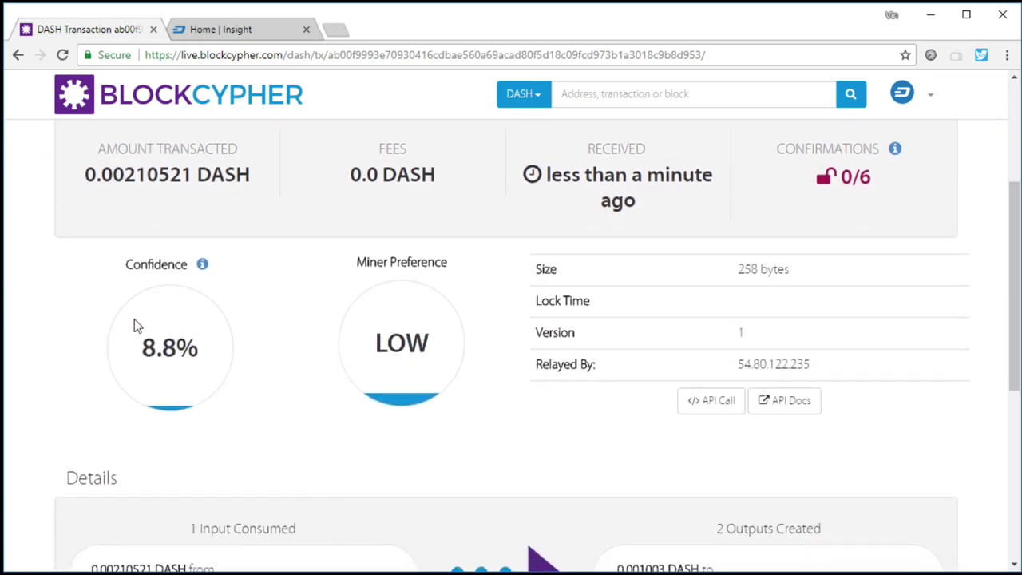
scroll(497, 370, down, 4)
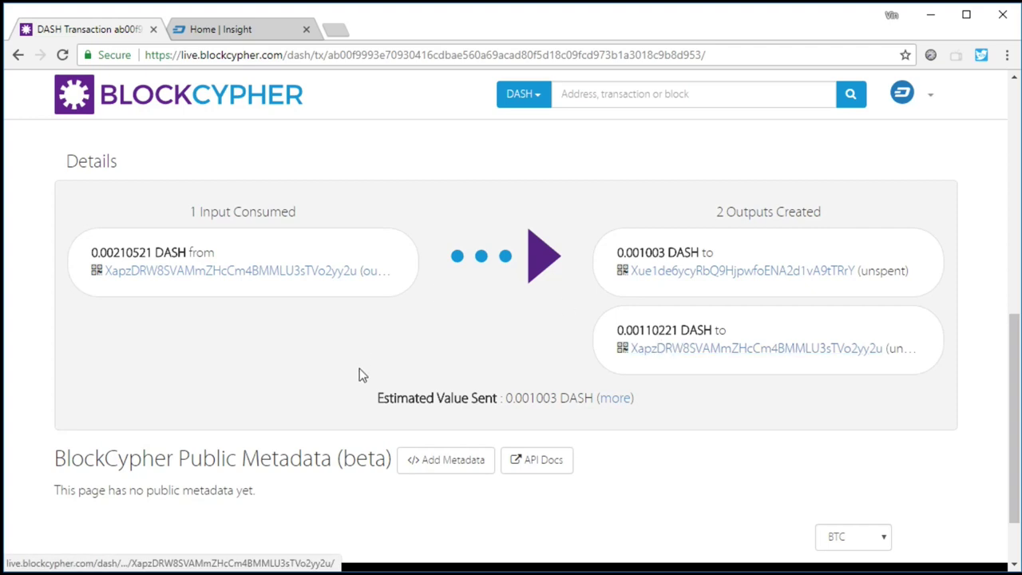
scroll(557, 388, up, 10)
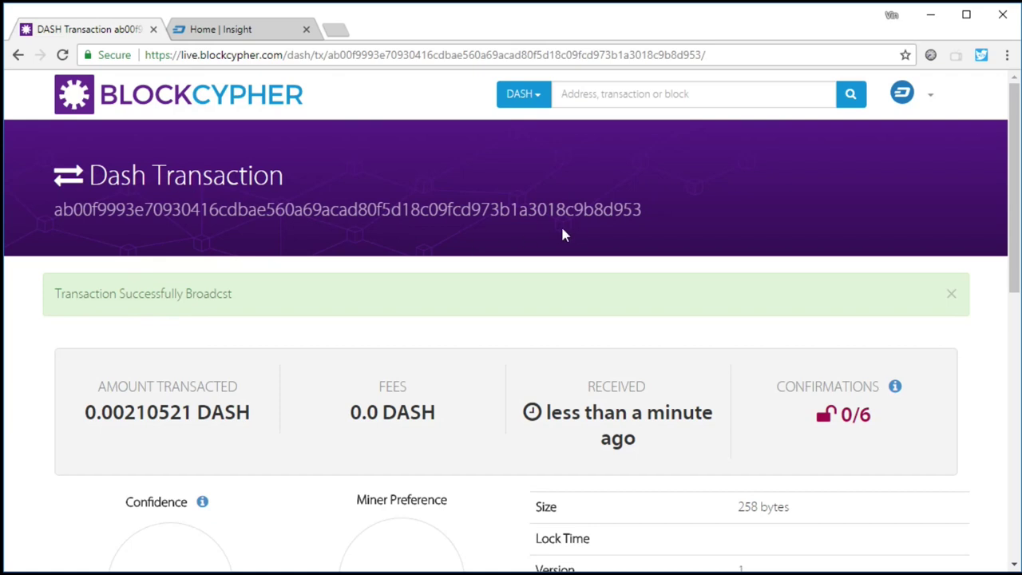
drag(644, 209, 92, 225)
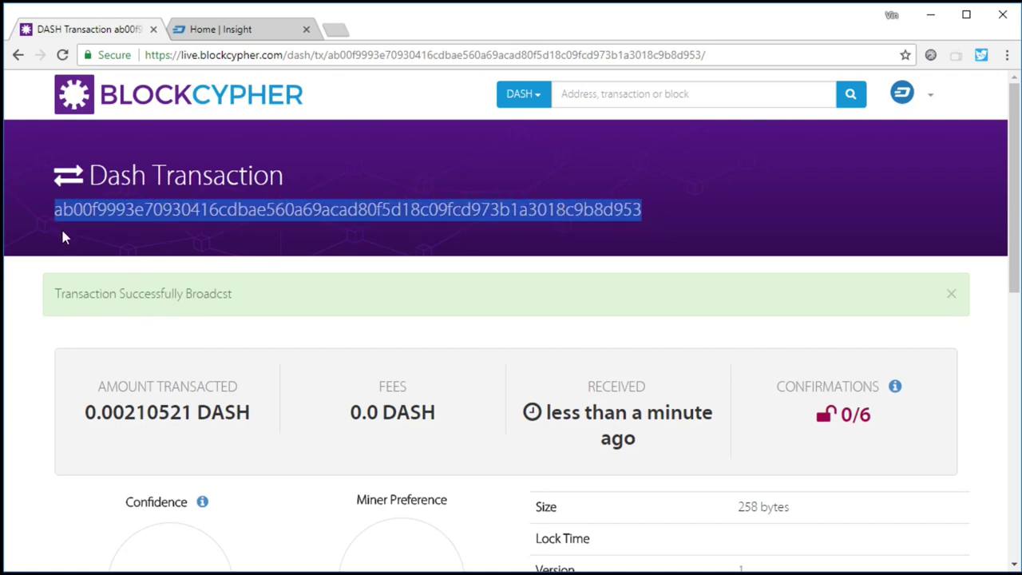
Search Insight for the copied hash twice, getting 'No matching records found!'
click(230, 29)
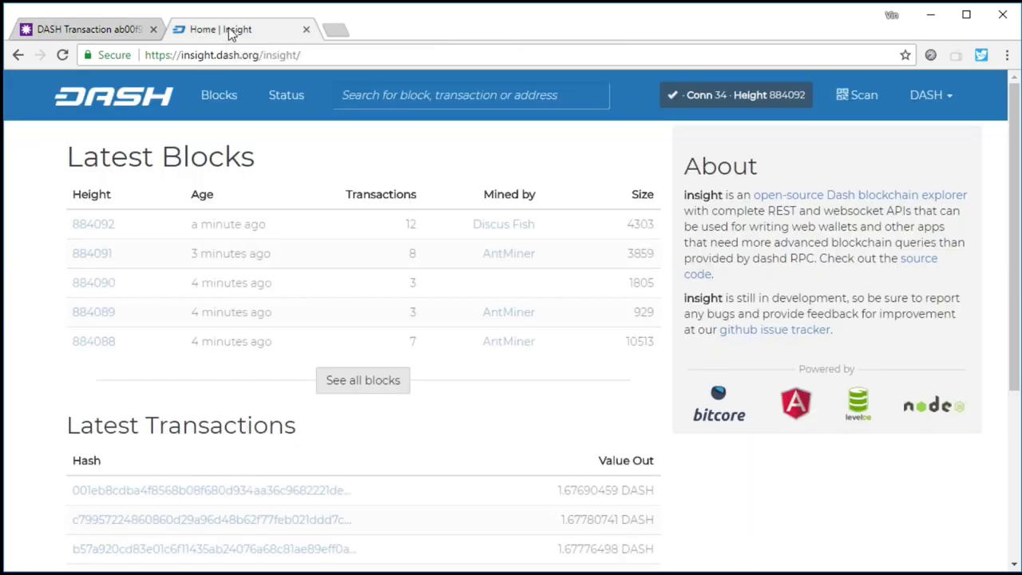
click(383, 94)
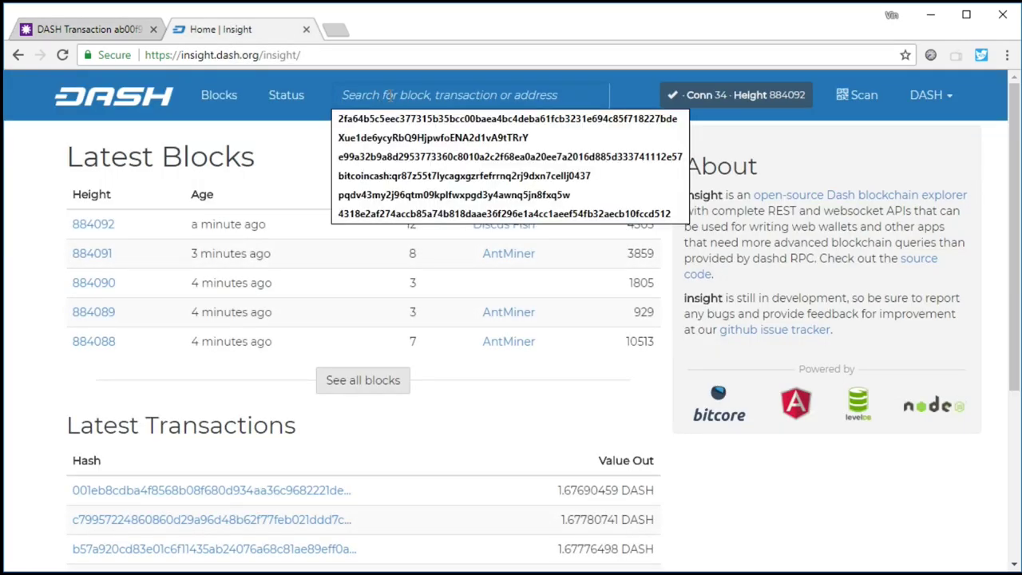
text(60a69acad80f5d18c09fcd973b1a3018c9b8d953)
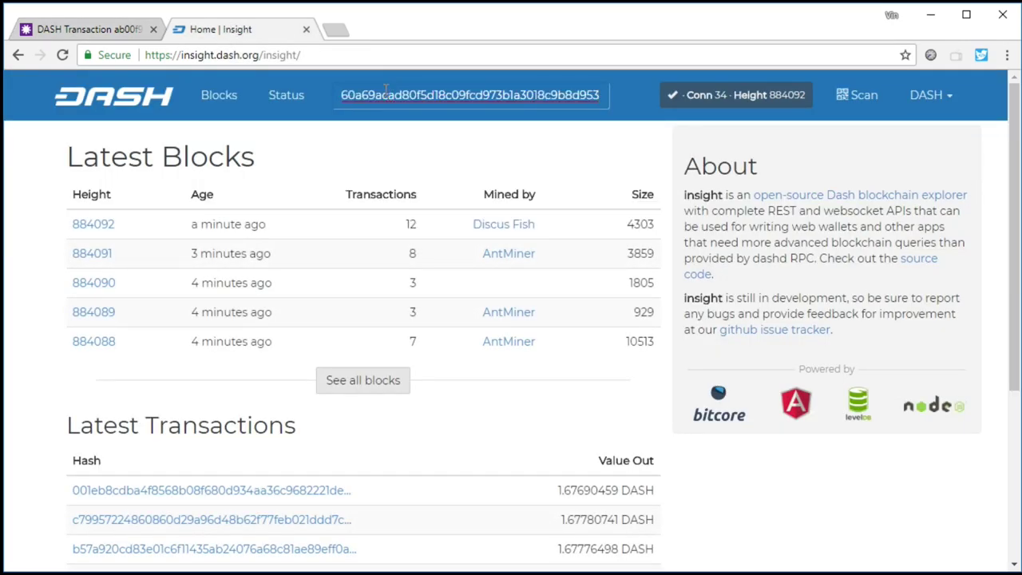
key(Return)
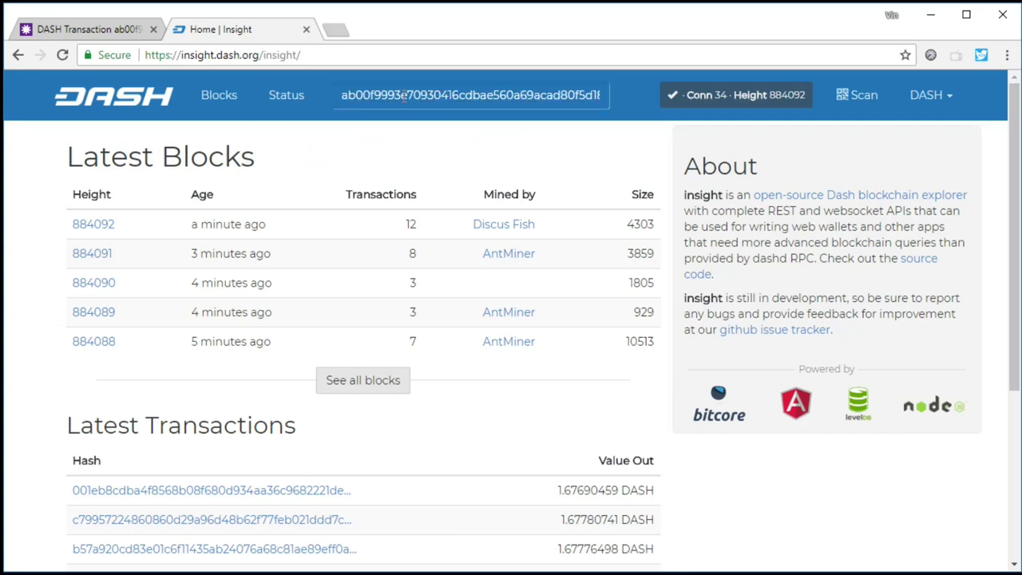
double_click(477, 94)
key(ctrl+c)
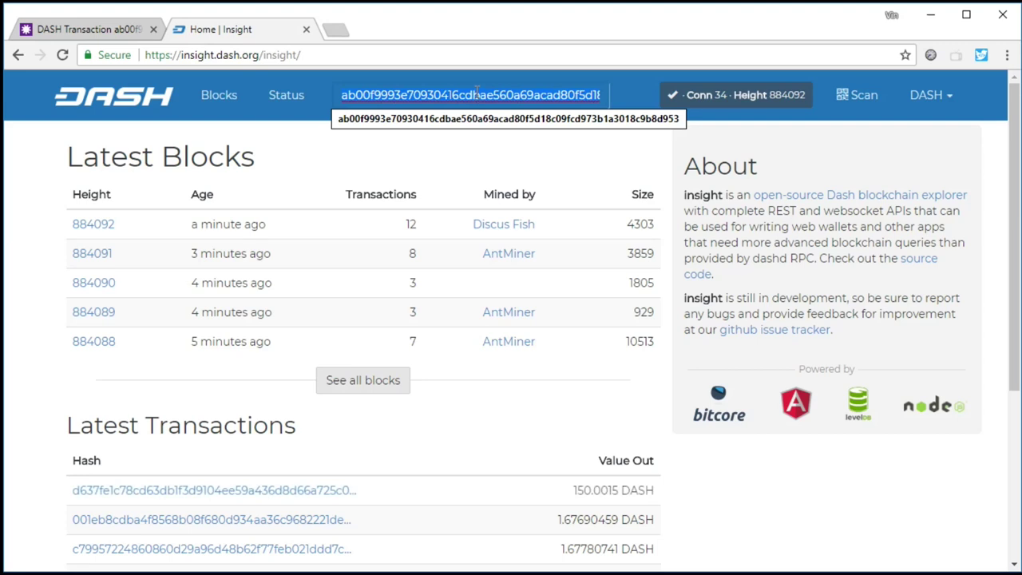
key(BackSpace)
click(397, 95)
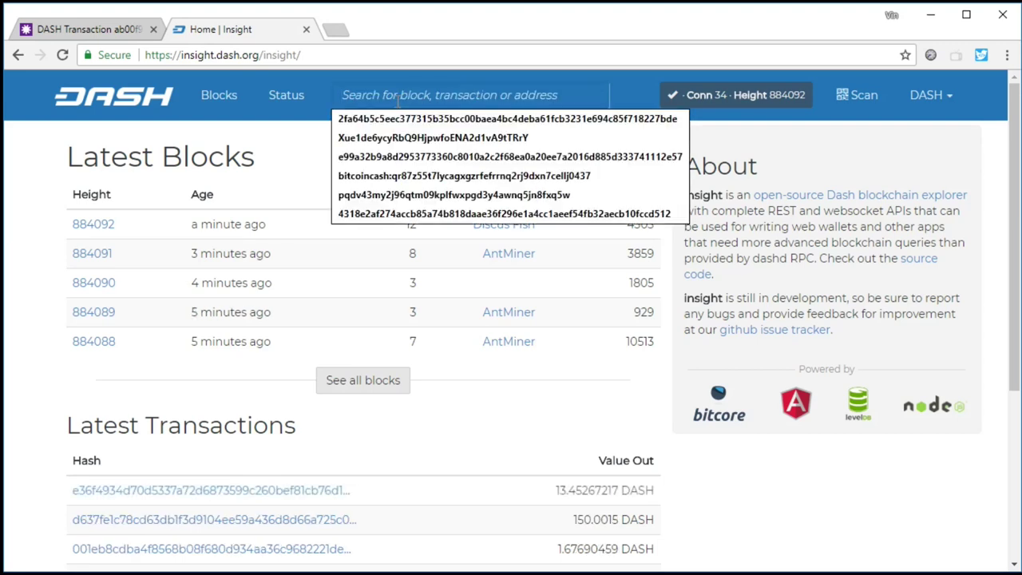
key(ctrl+v)
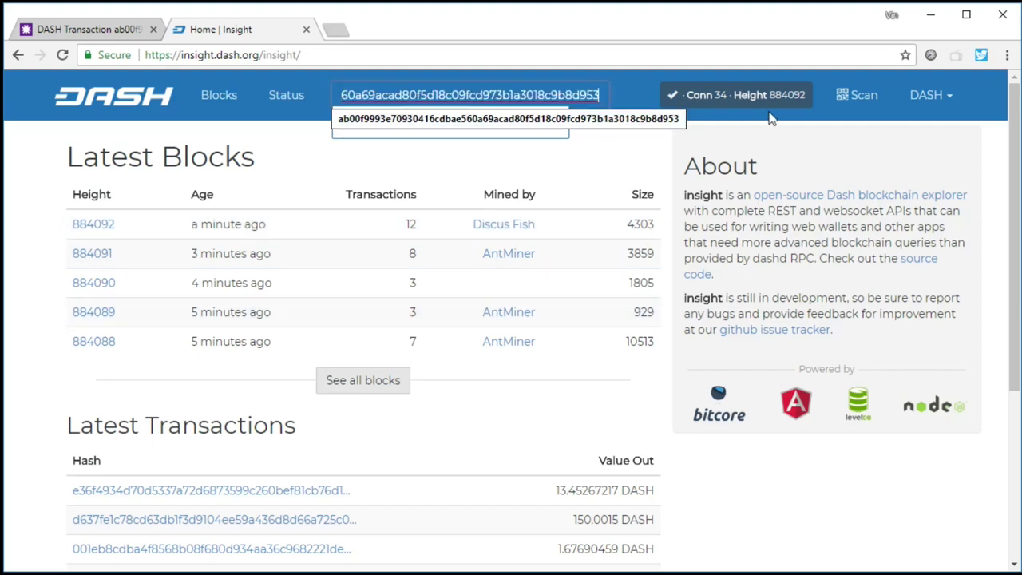
click(648, 119)
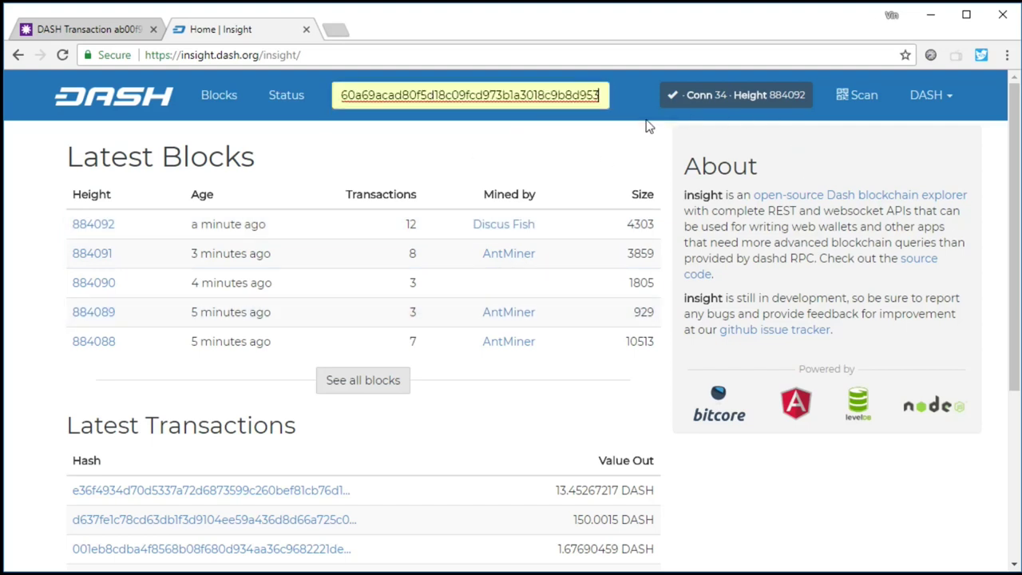
click(169, 369)
key(Return)
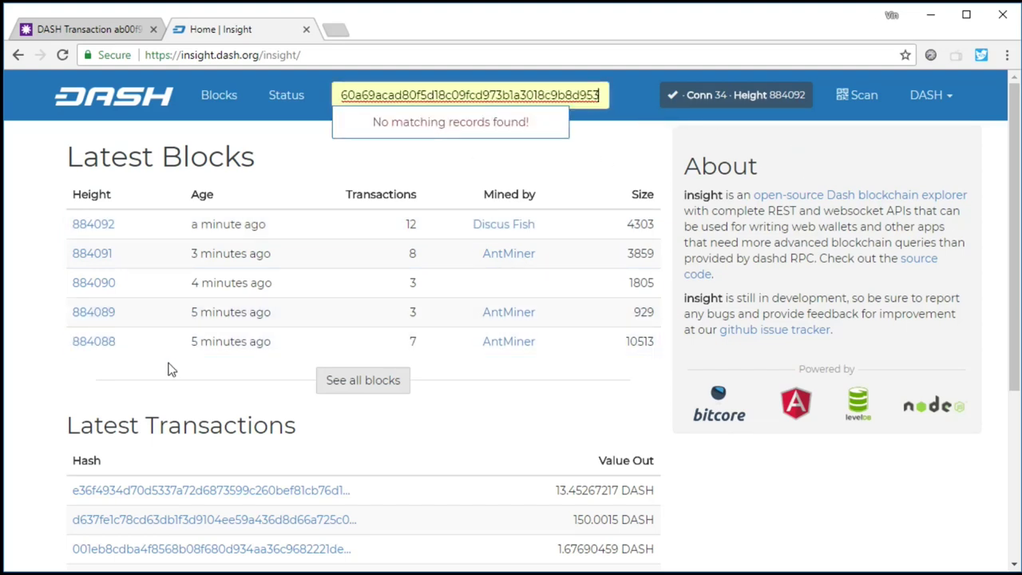
scroll(311, 257, down, 5)
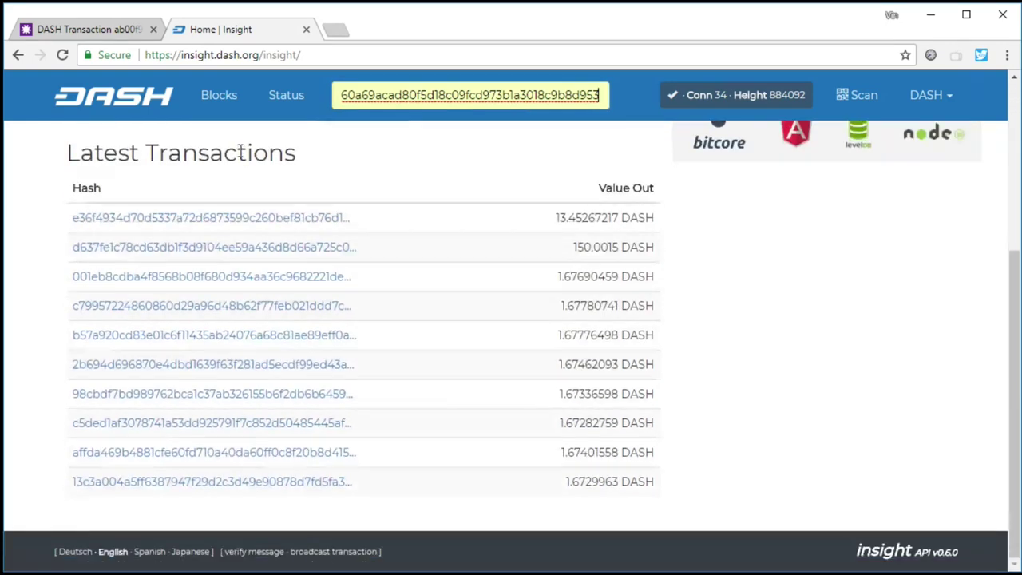
Broadcast the fee-paying raw transaction hex through Insight
click(317, 557)
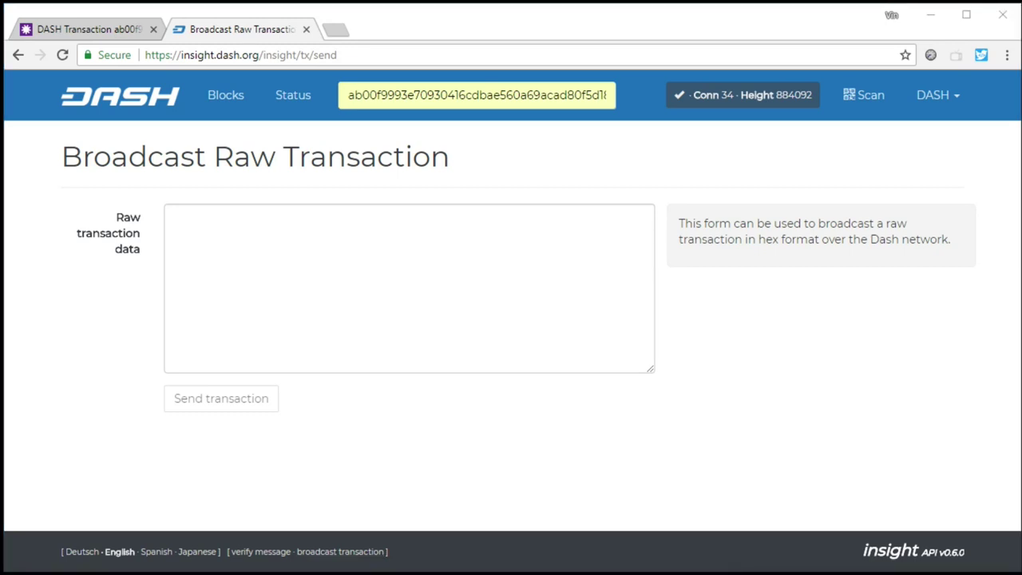
click(302, 287)
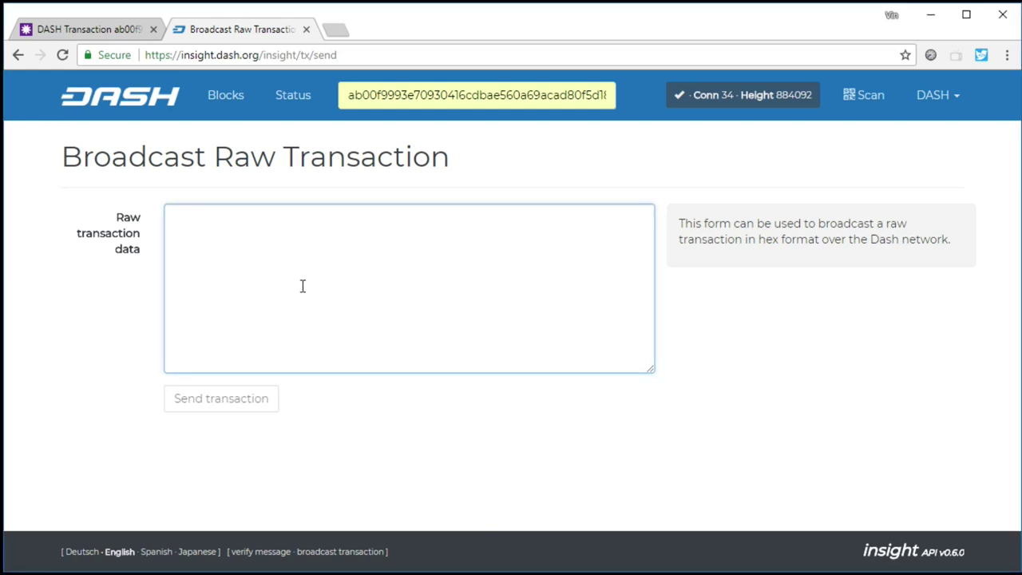
key(ctrl+v)
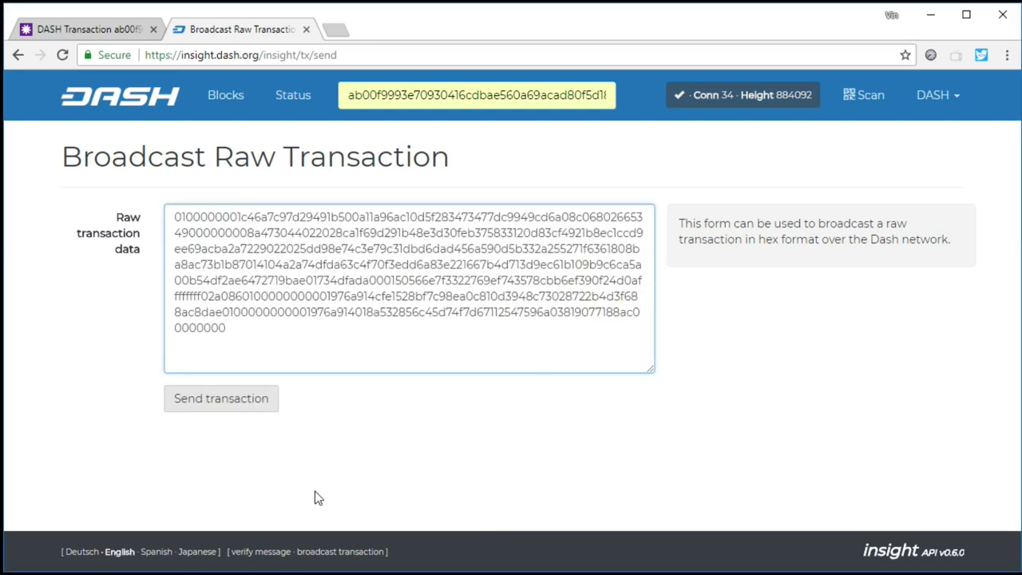
click(214, 404)
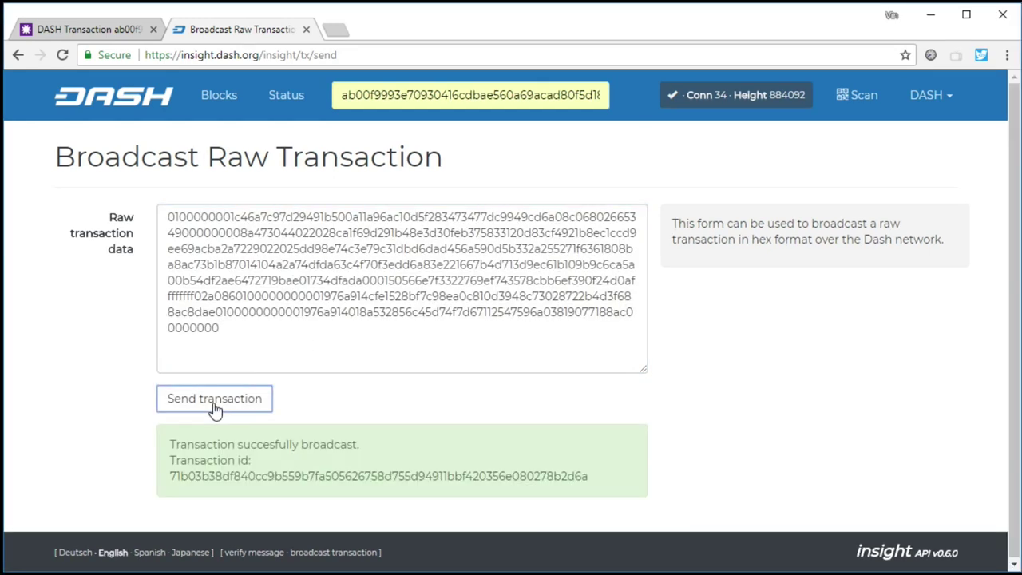
Look up the new transaction id in Insight and confirm it is unconfirmed
drag(598, 484, 171, 509)
key(ctrl+c)
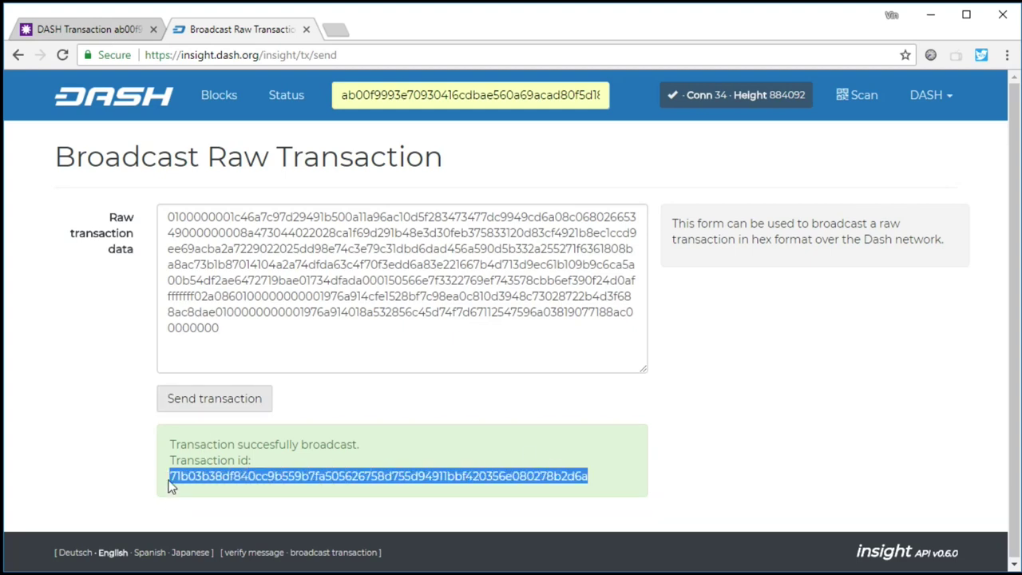
double_click(373, 93)
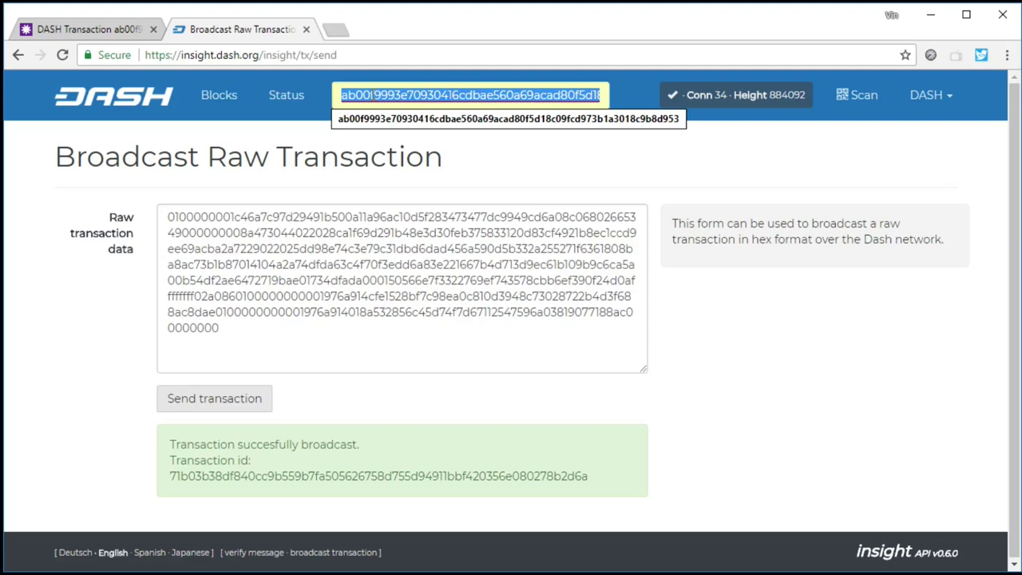
key(ctrl+v)
key(Return)
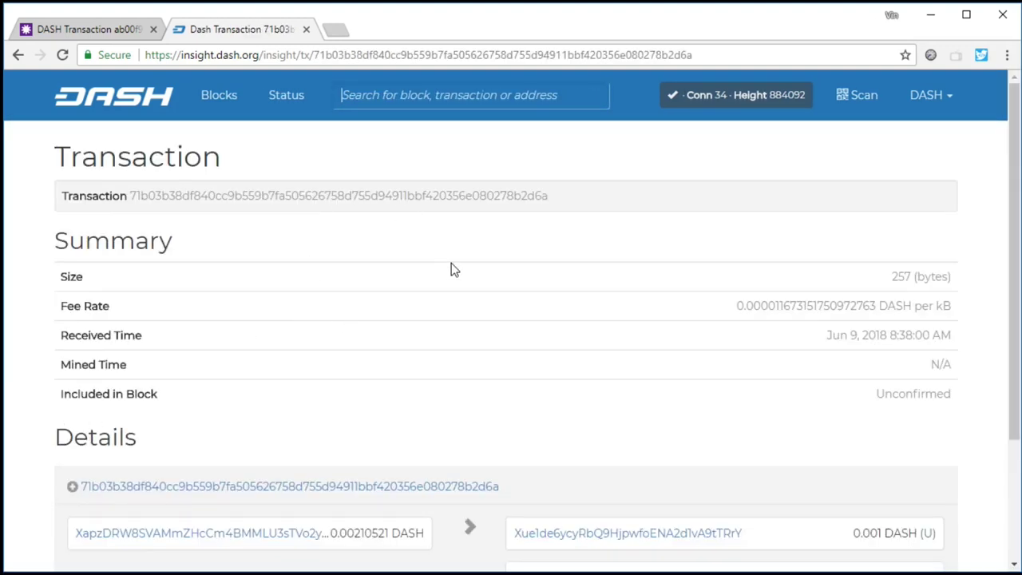
scroll(255, 407, down, 3)
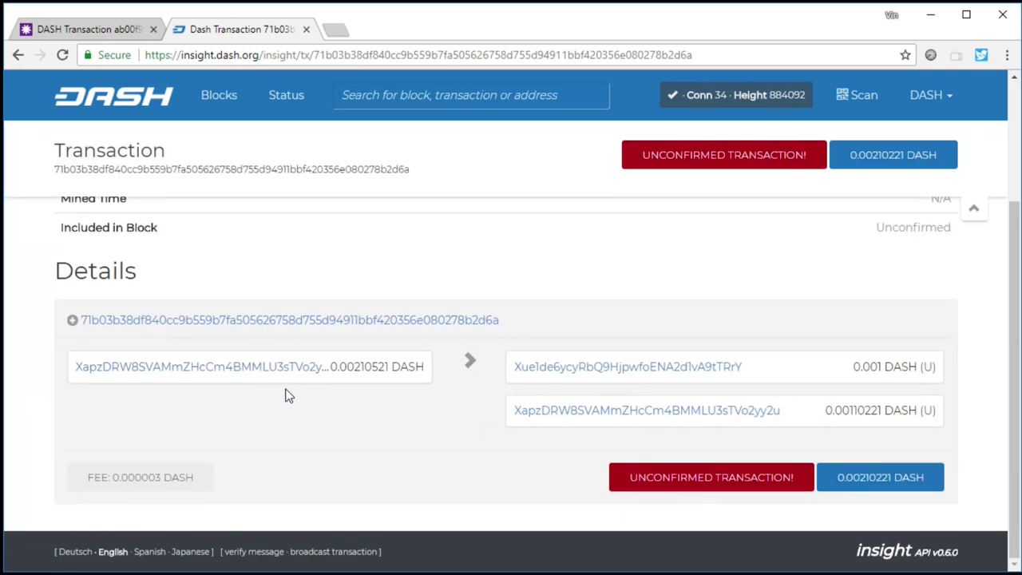
scroll(288, 395, up, 3)
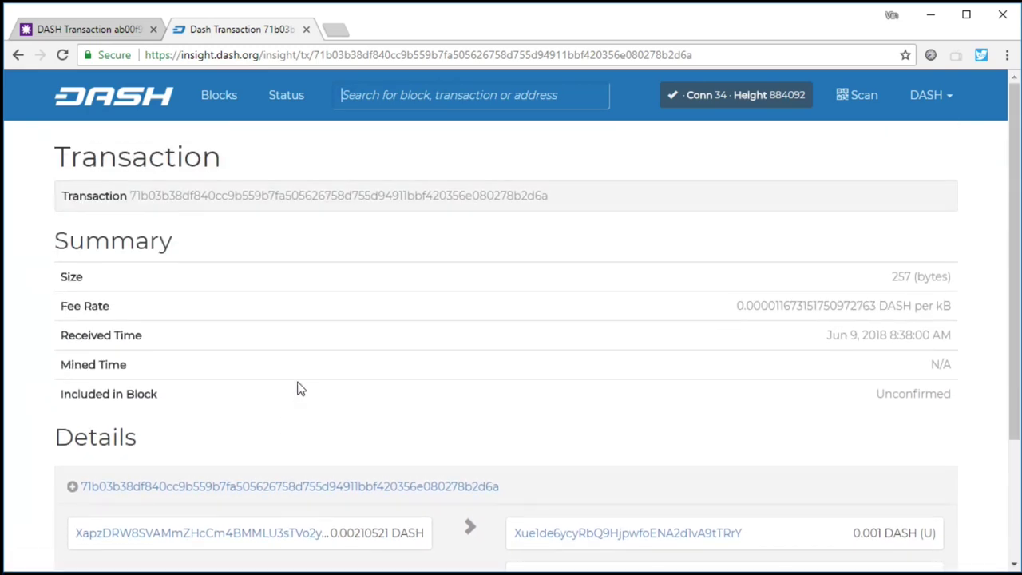
click(88, 29)
Look up the fee-paying transaction in BlockCypher and check its double-spend warning and 0.000003 DASH fee
click(592, 94)
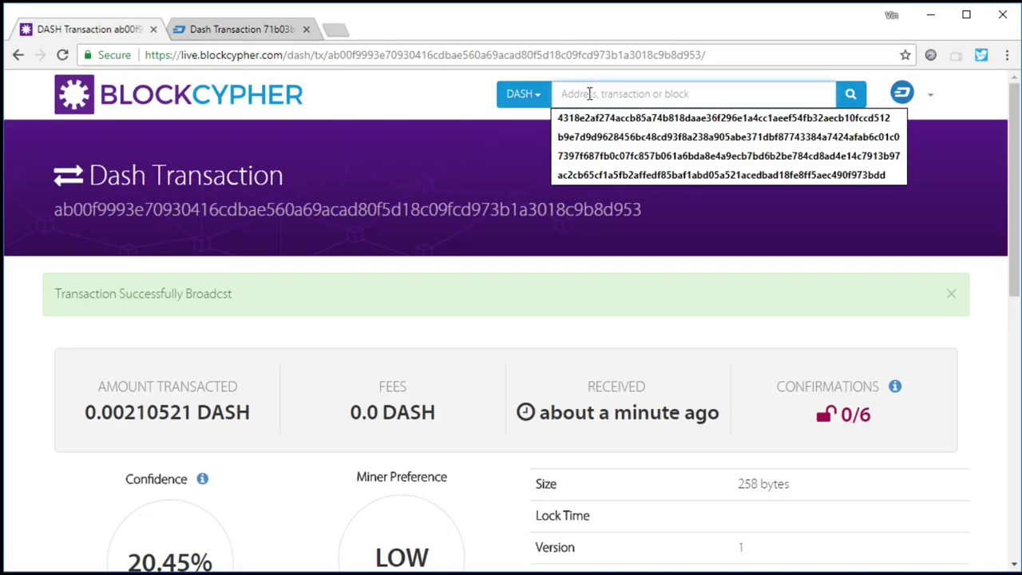
key(ctrl+v)
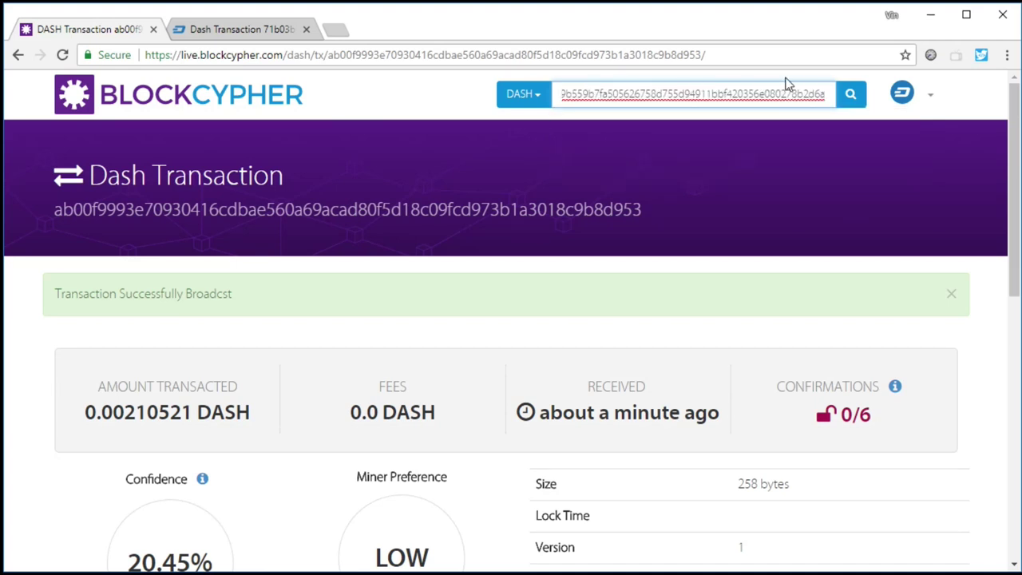
click(850, 94)
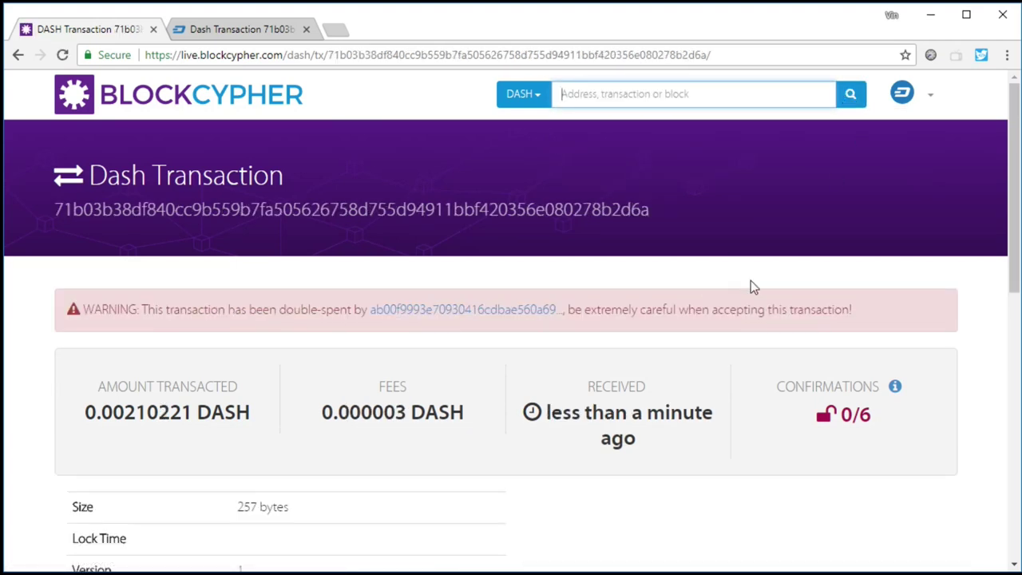
drag(867, 311, 71, 333)
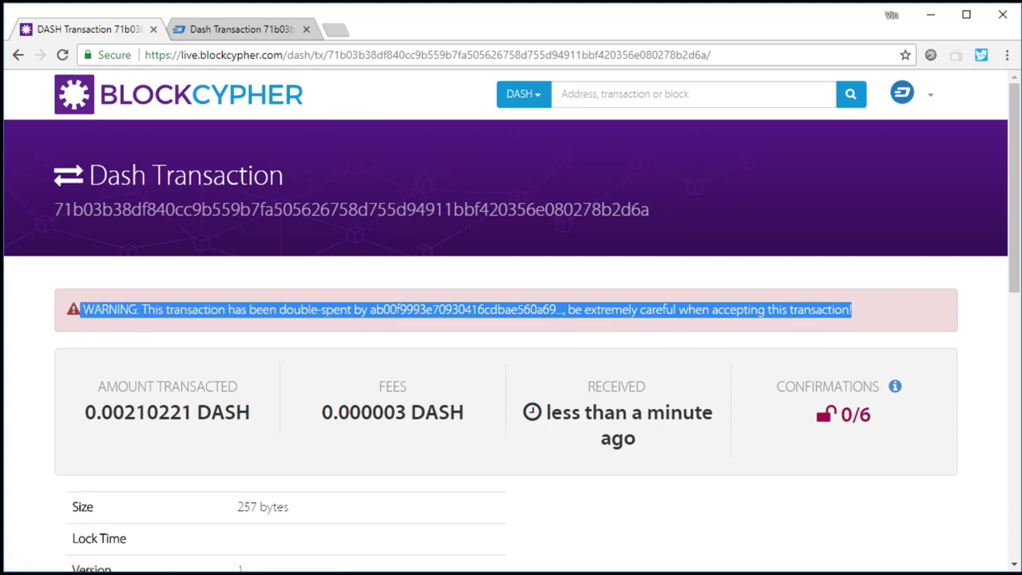
click(36, 359)
drag(477, 419, 312, 415)
click(287, 277)
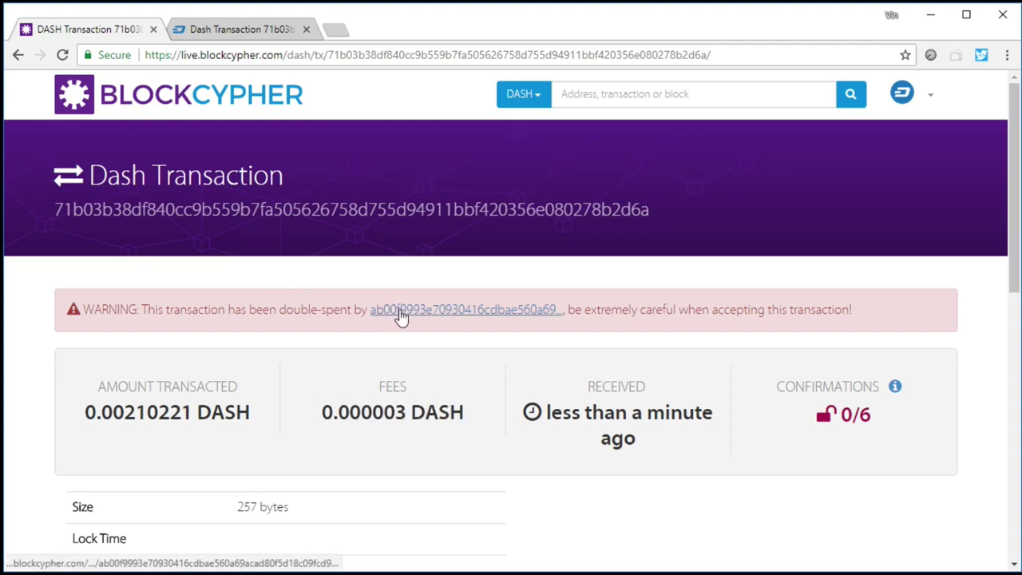
Follow the double-spend links between the 0.0 DASH original and the fee-paying transaction
click(401, 310)
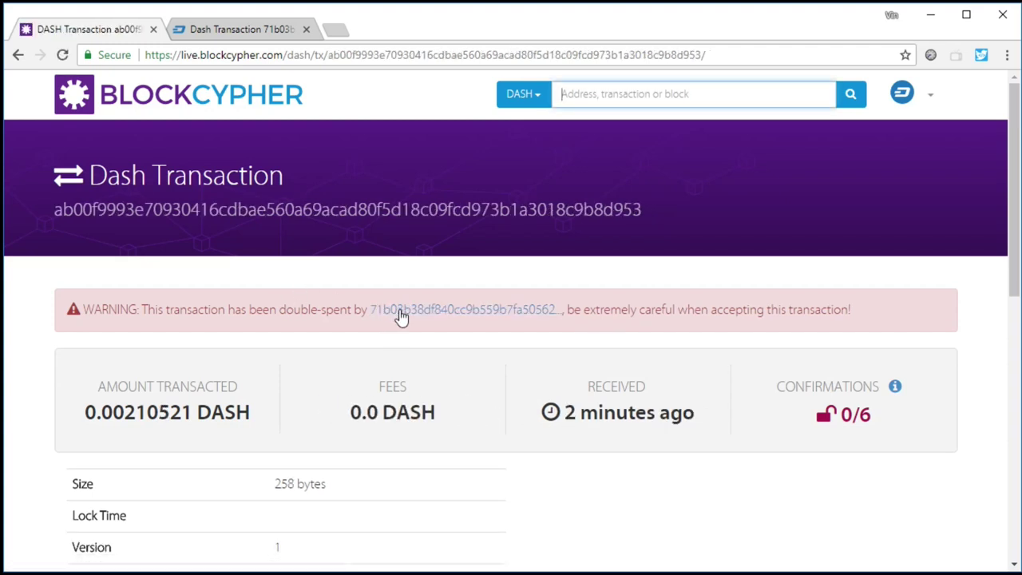
drag(437, 413, 350, 420)
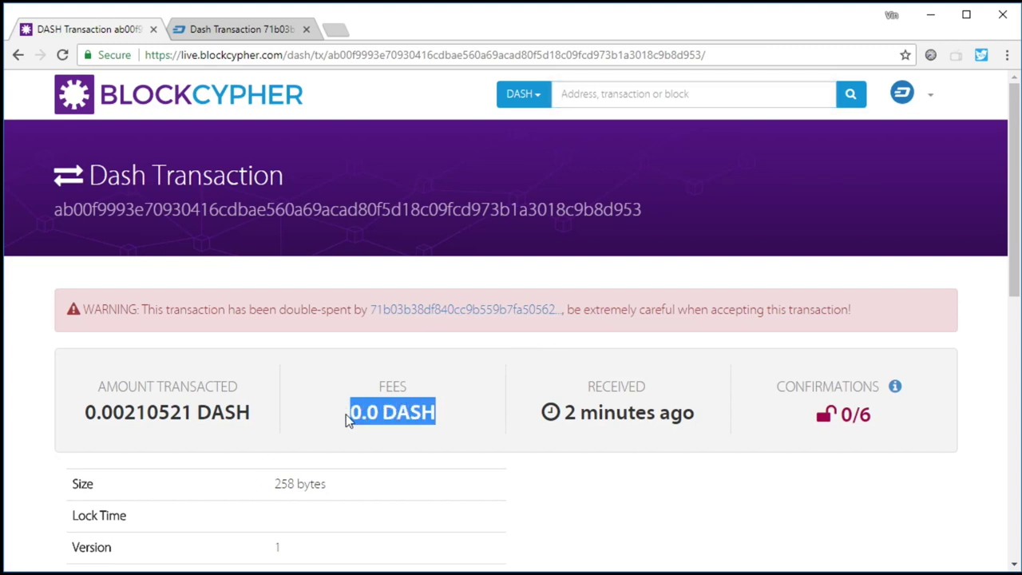
drag(643, 210, 29, 207)
click(190, 292)
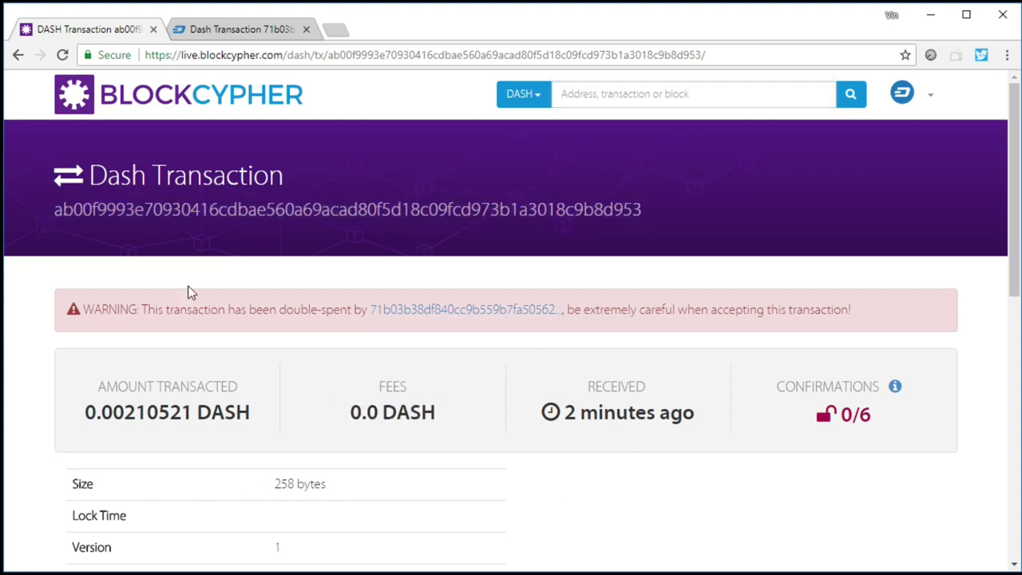
click(417, 311)
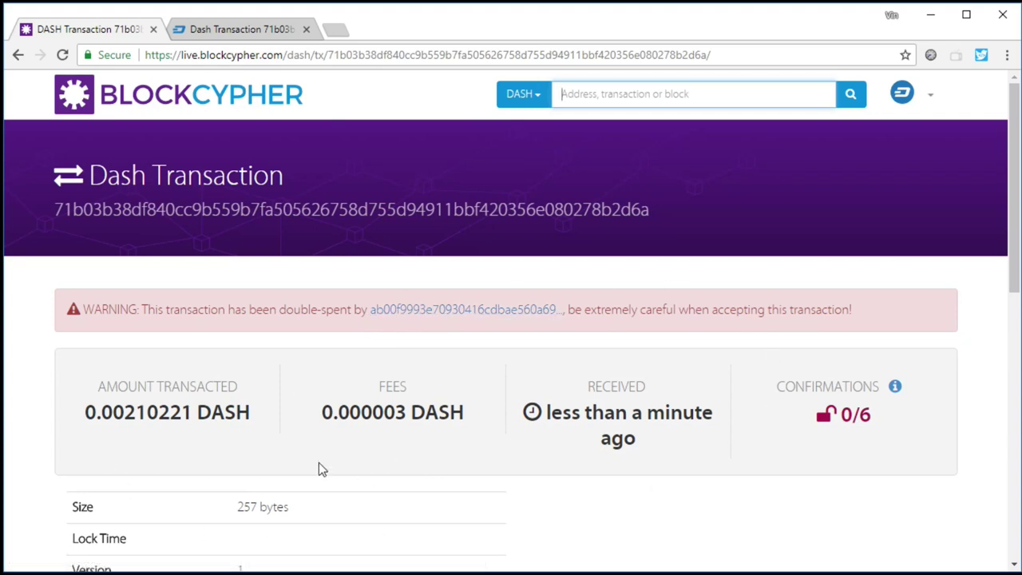
click(429, 310)
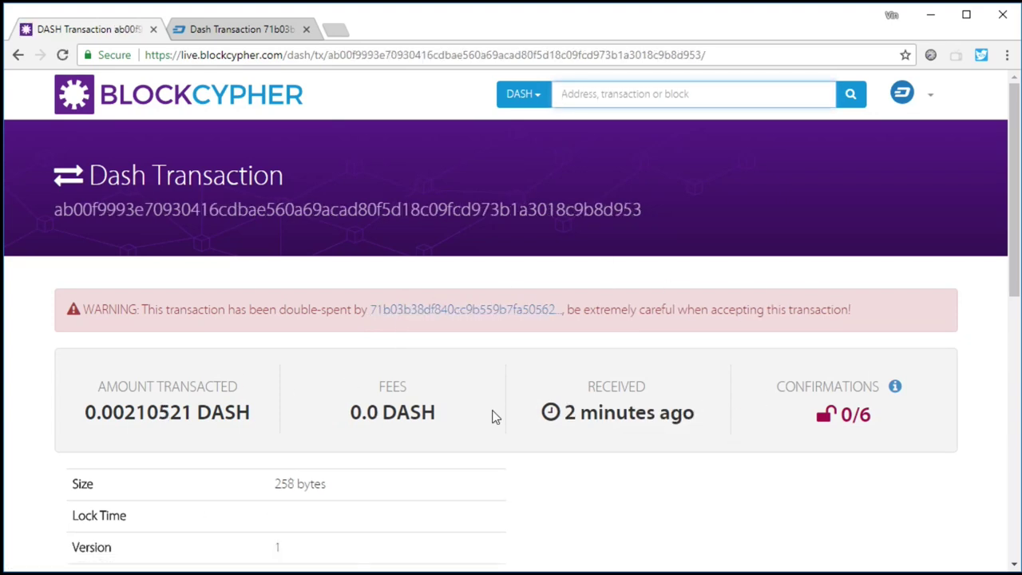
Recheck the fee-paying transaction in Insight, now mined with 1 confirmation
click(231, 29)
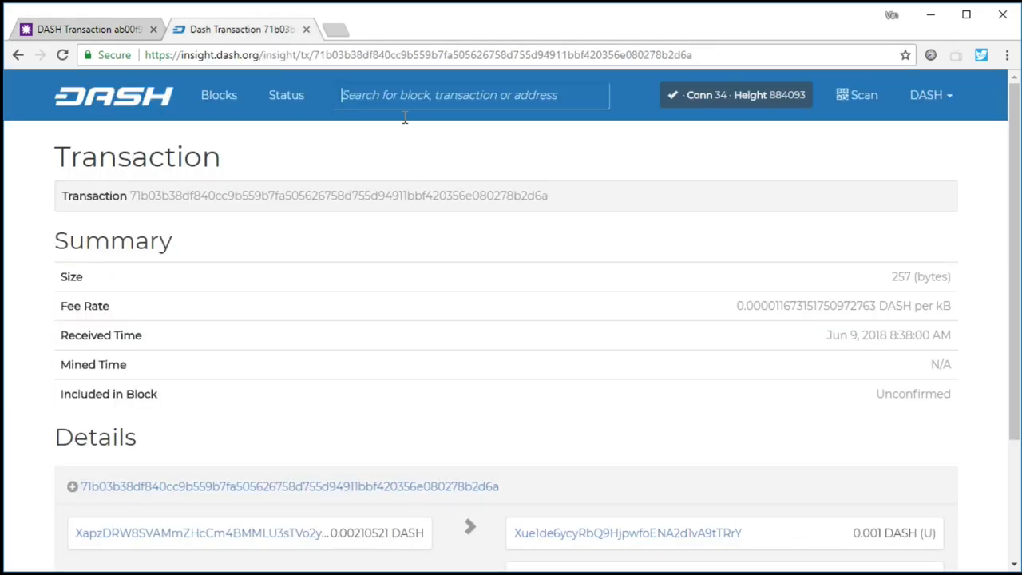
scroll(475, 391, down, 3)
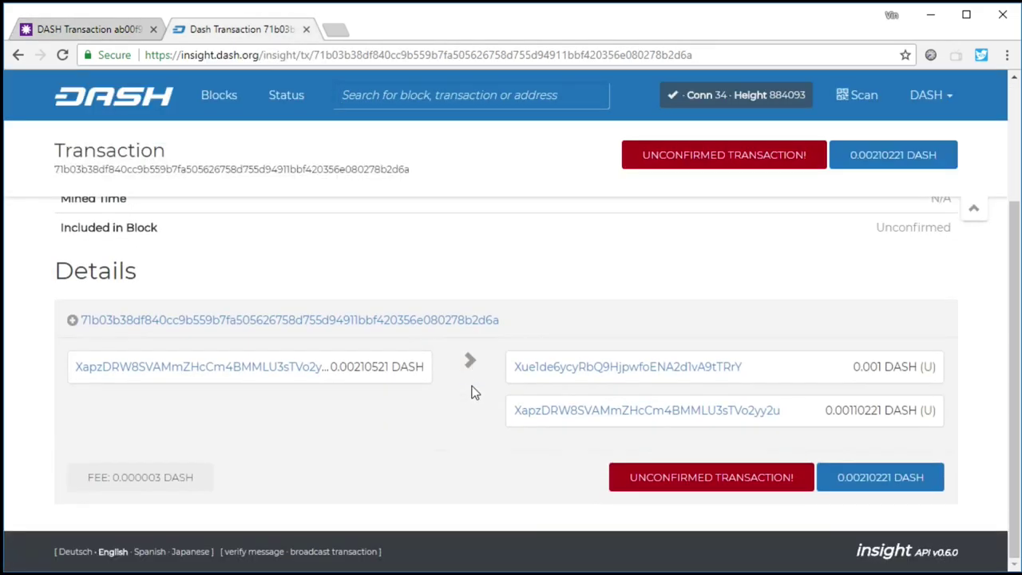
scroll(474, 390, up, 3)
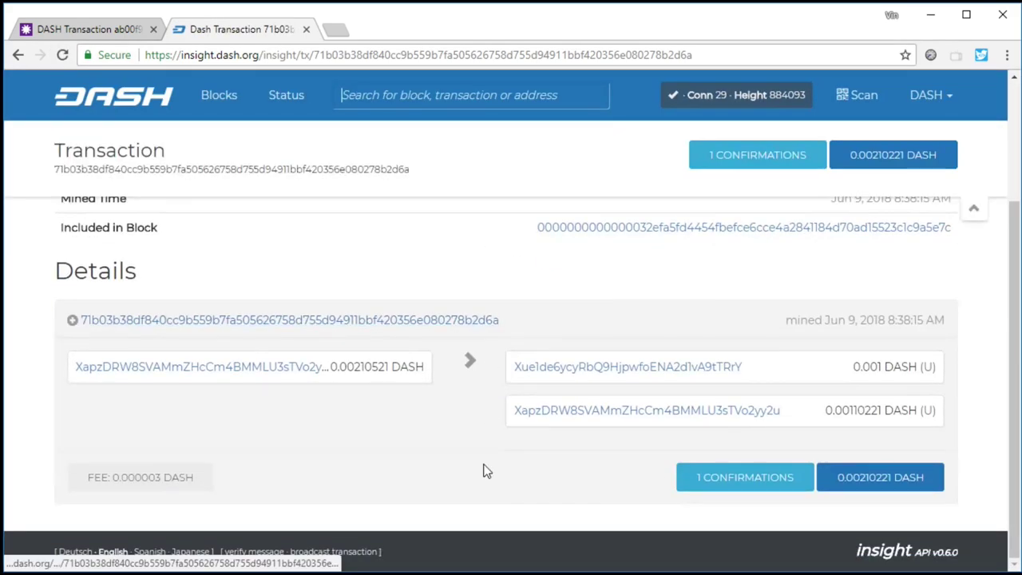
scroll(753, 354, up, 3)
scroll(628, 417, down, 3)
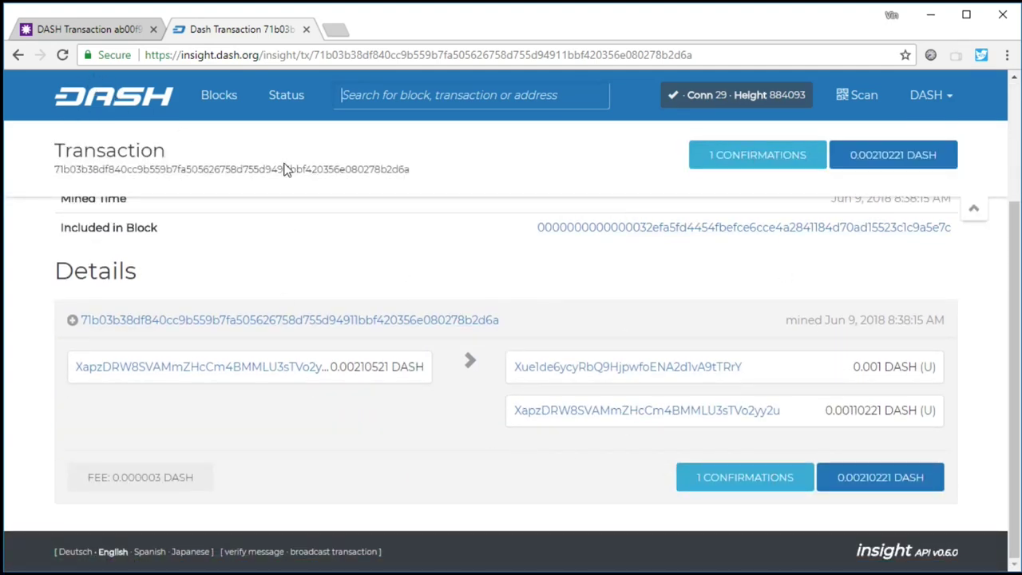
click(62, 30)
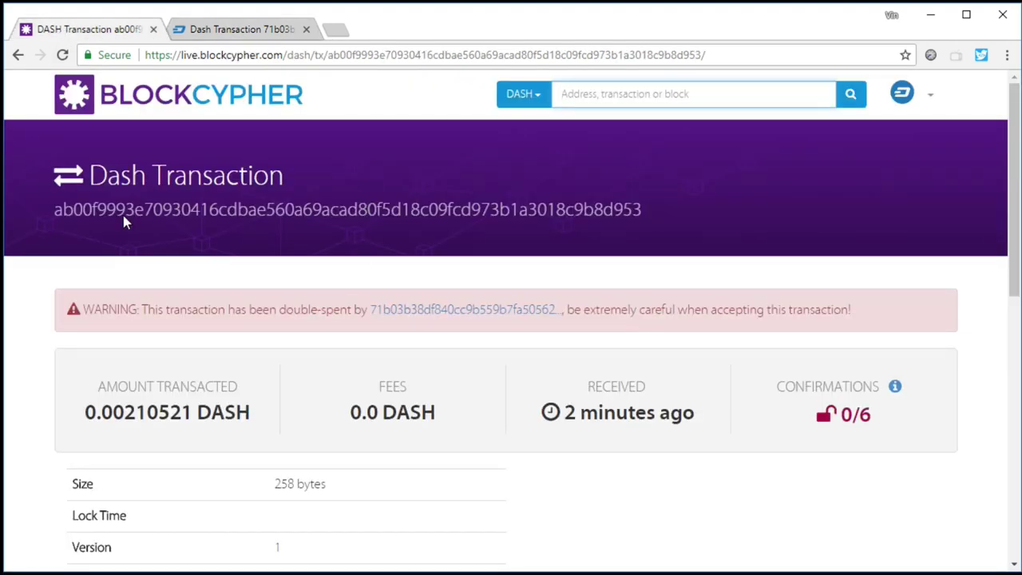
Reload the zero-fee transaction page and highlight the hash reported as 'No transaction found'
click(63, 56)
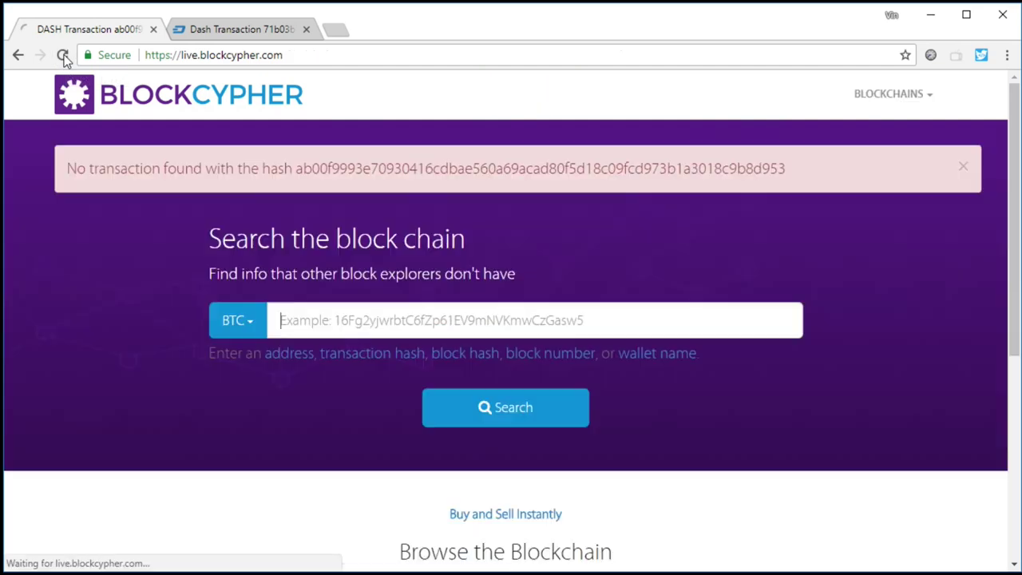
drag(796, 164, 50, 201)
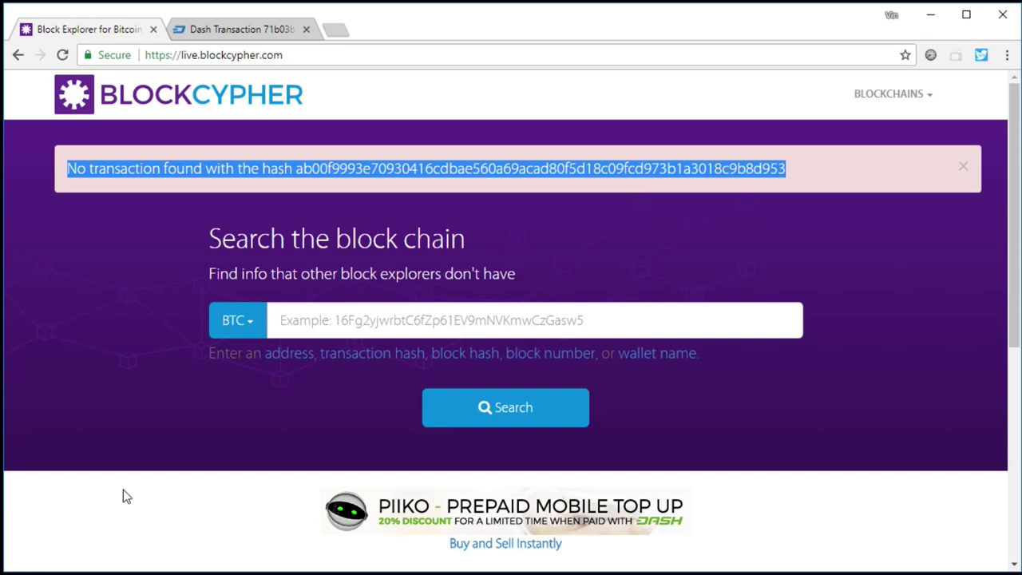
Copy the confirmed transaction's hash from Insight and set BlockCypher's search chain to DASH
click(240, 29)
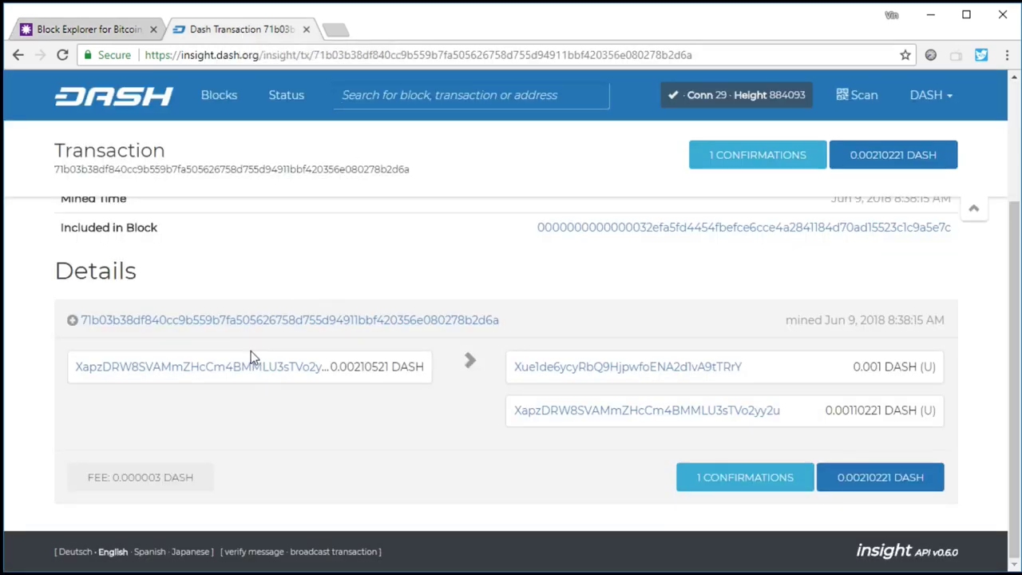
drag(425, 167, 55, 169)
key(ctrl+c)
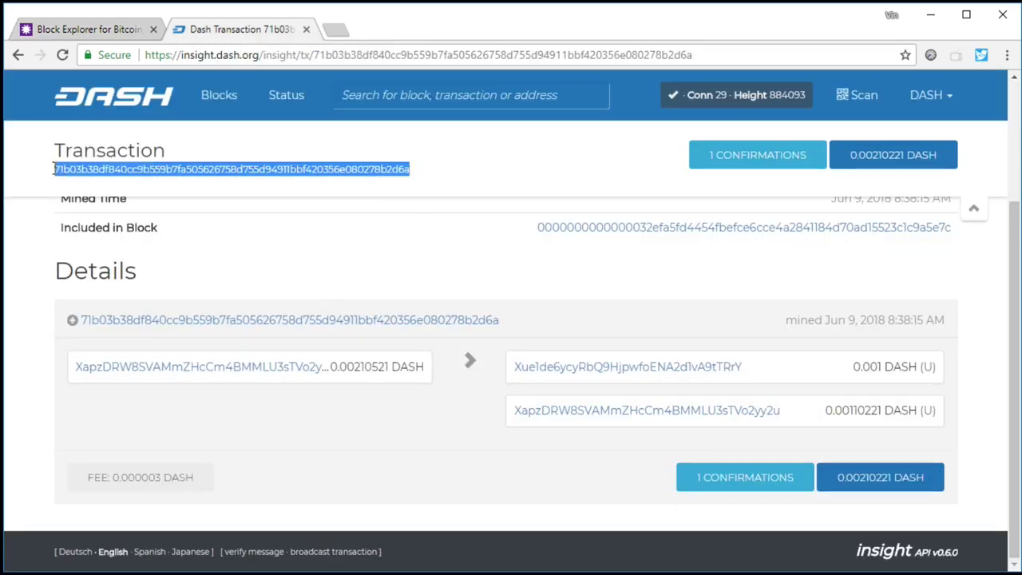
click(40, 24)
click(294, 319)
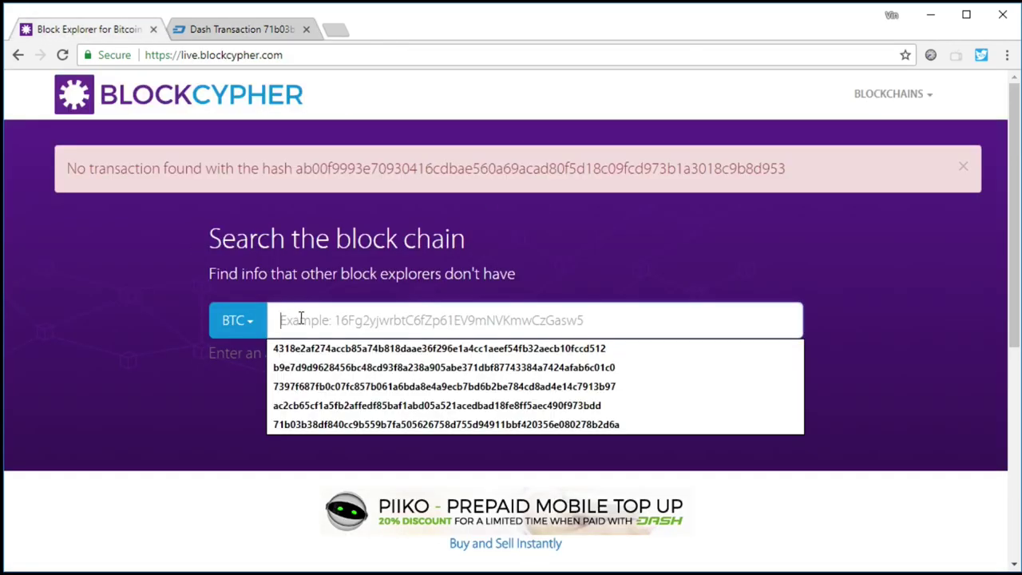
click(238, 320)
click(236, 437)
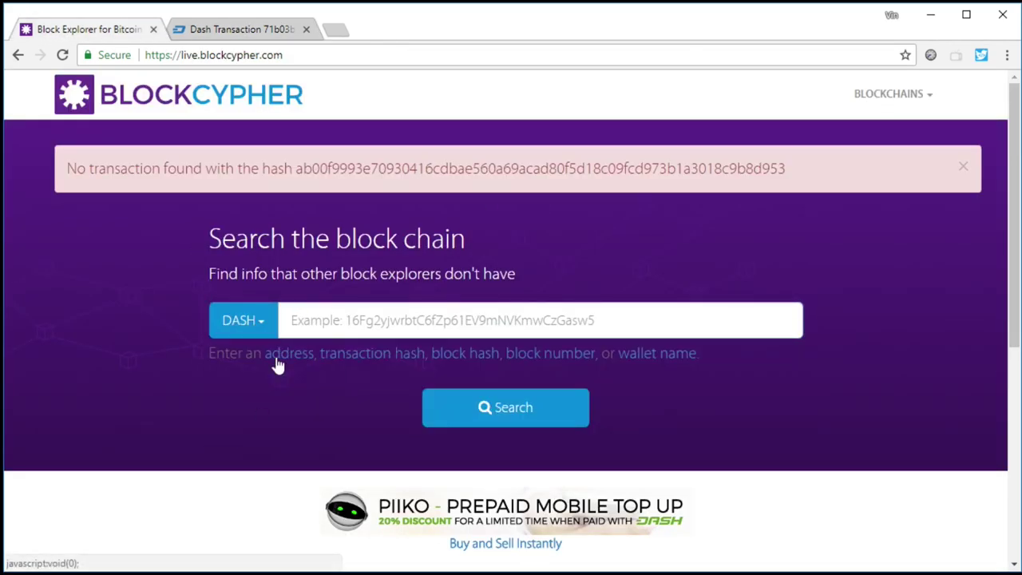
Search the hash to confirm 1/6 confirmations, 0.000003 DASH fee and the double-spend warning
click(306, 311)
key(ctrl+v)
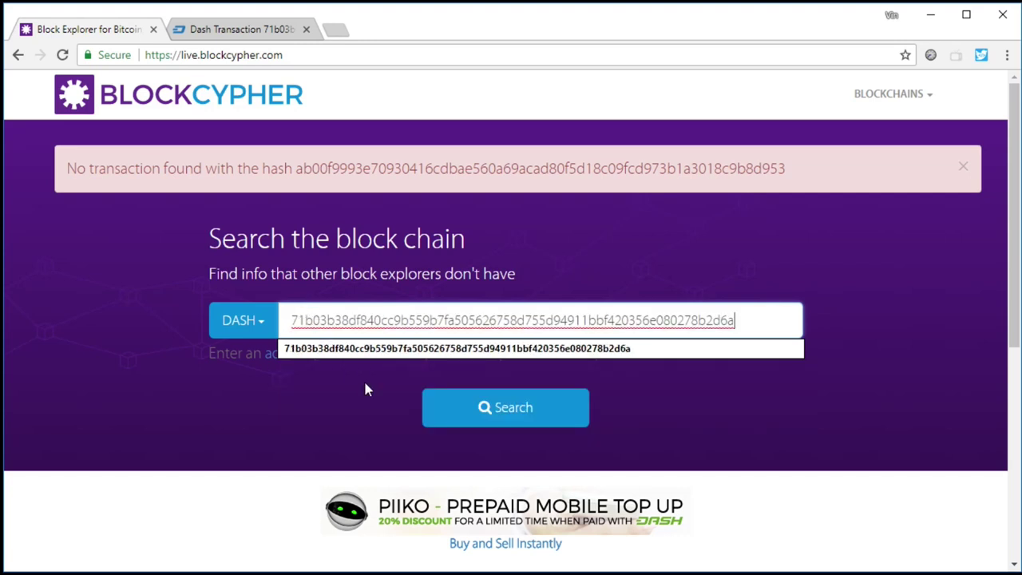
click(479, 405)
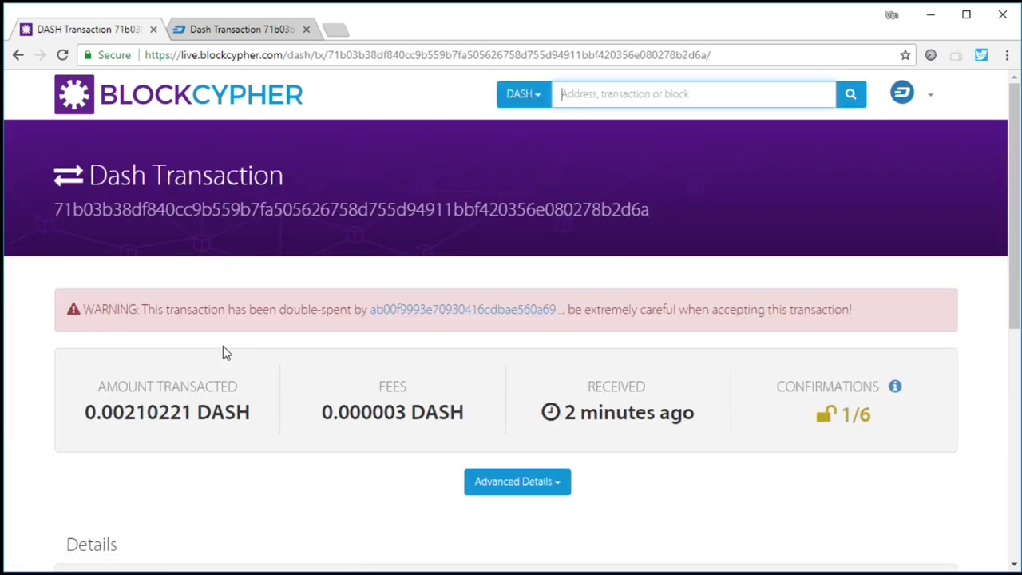
drag(869, 315, 62, 327)
scroll(187, 463, down, 5)
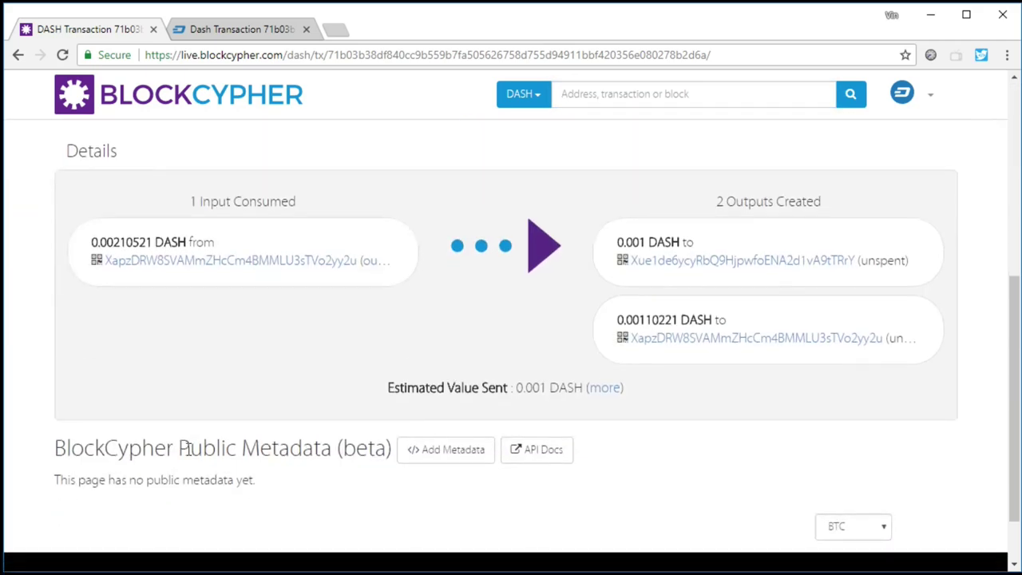
scroll(185, 456, up, 3)
scroll(185, 455, up, 2)
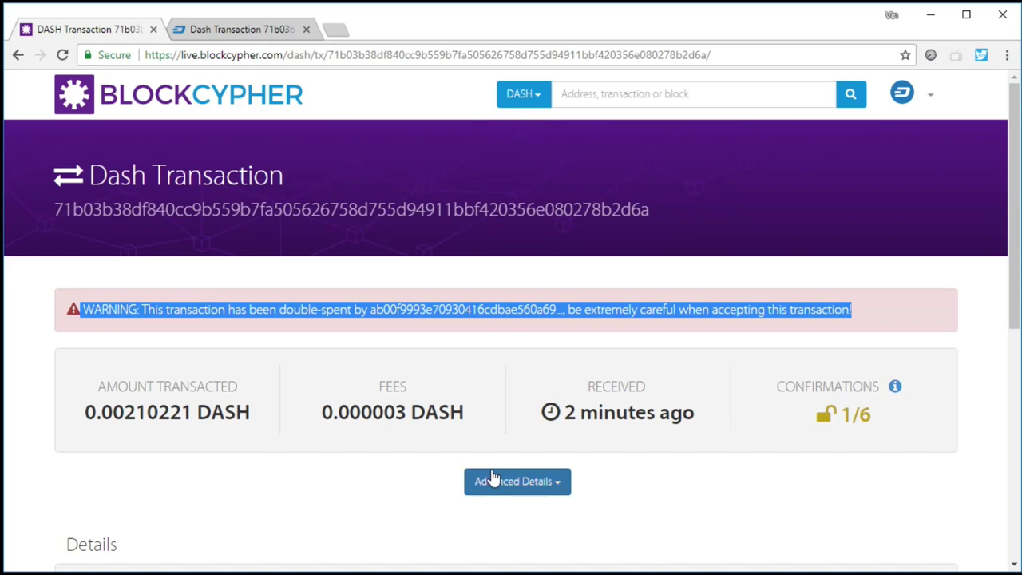